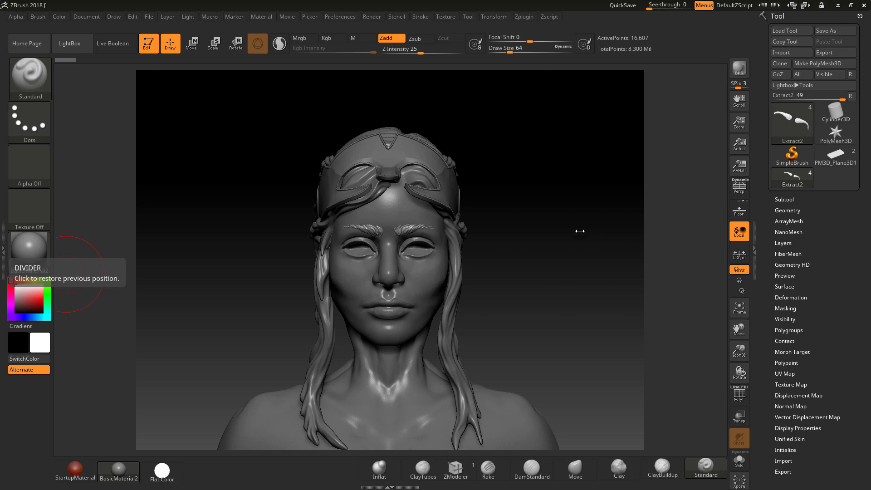
# - Make Mask the active subtool and hide the Extract5, Extract2 and noisedemo subtools
pyautogui.moveTo(550, 218)
pyautogui.mouseDown()
pyautogui.moveTo(558, 220)
pyautogui.moveTo(547, 220)
pyautogui.mouseUp()
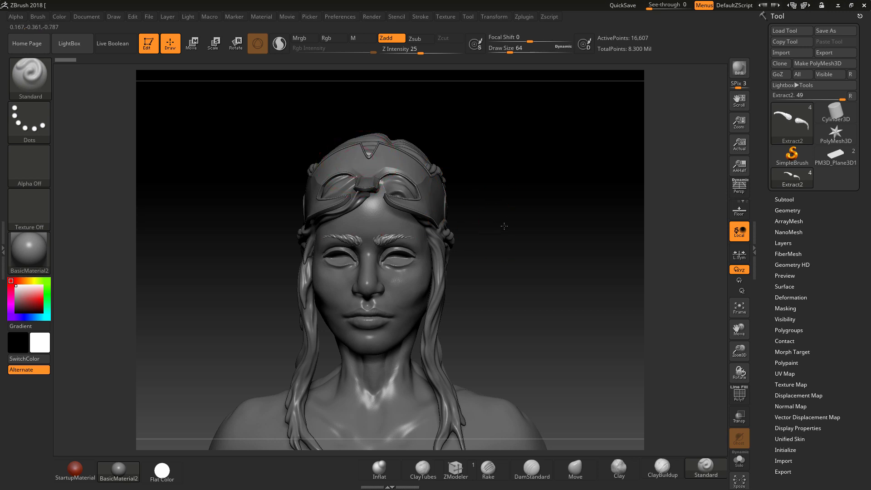
pyautogui.moveTo(506, 228); pyautogui.dragTo(450, 199)
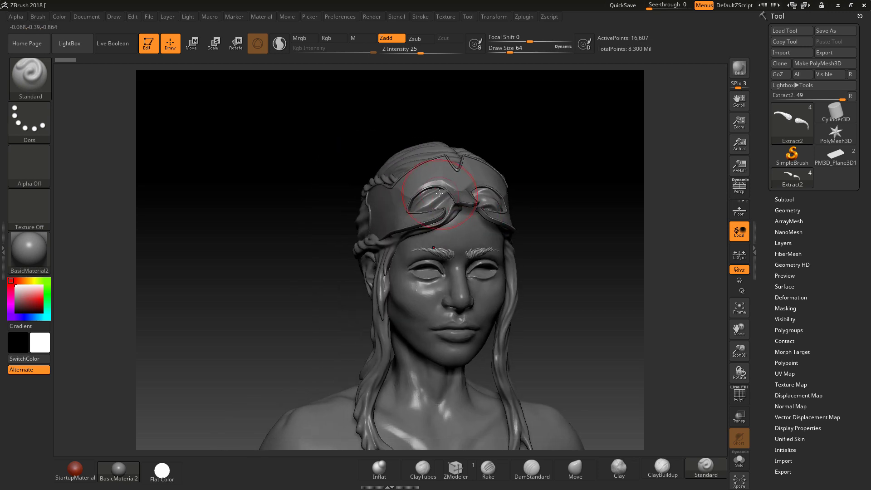
pyautogui.click(784, 199)
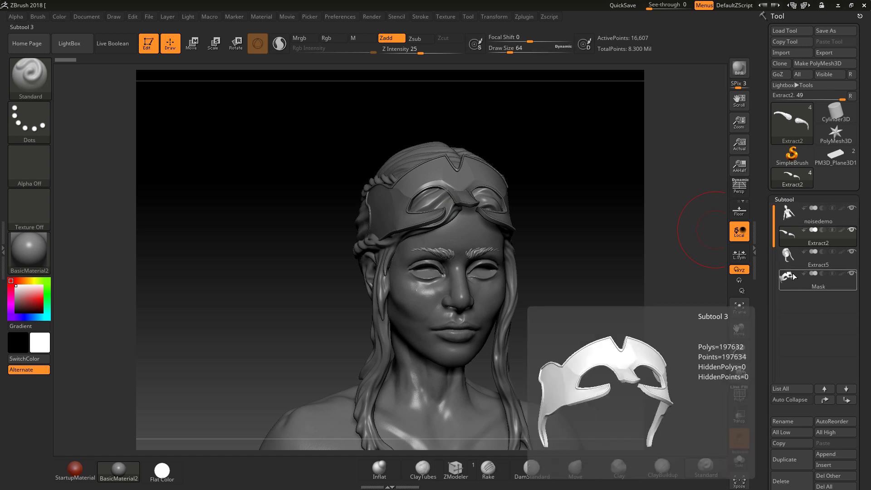
pyautogui.click(813, 279)
pyautogui.click(852, 252)
pyautogui.click(852, 230)
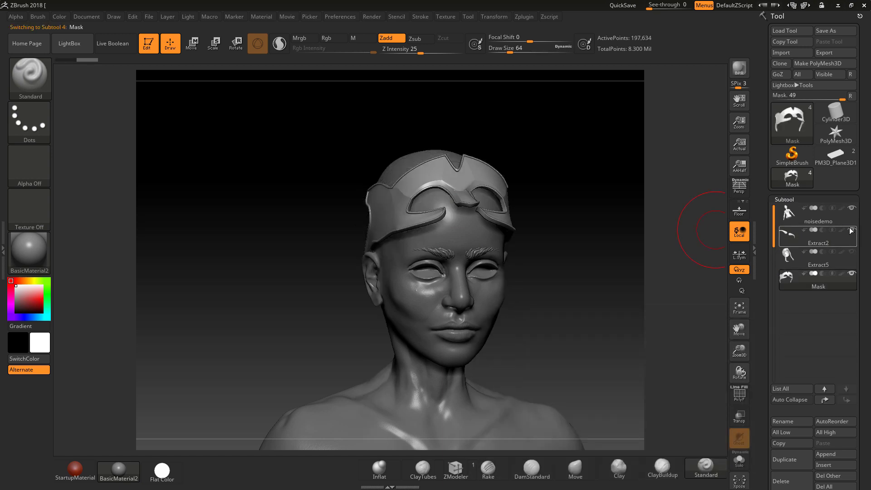
pyautogui.click(851, 208)
# - Turn on PolyF to show the mask's polygon wireframe and frame the mask in view
pyautogui.moveTo(610, 264); pyautogui.dragTo(691, 396)
pyautogui.click(740, 394)
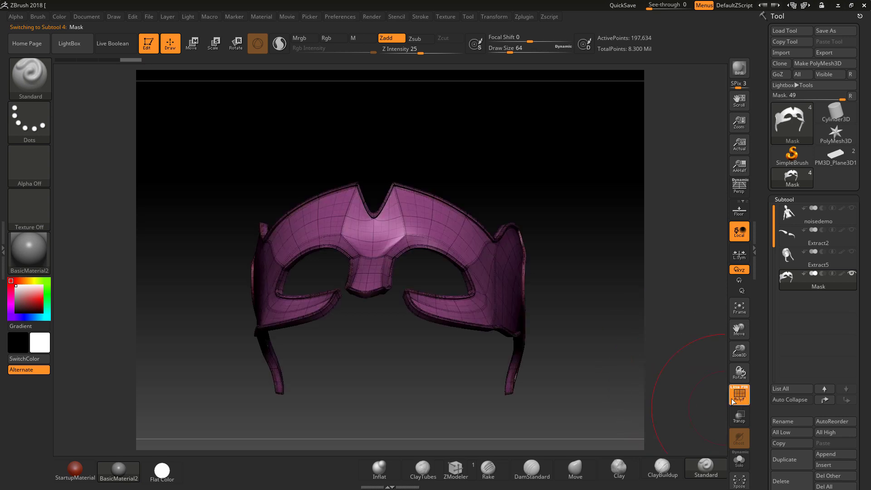
pyautogui.moveTo(561, 327); pyautogui.dragTo(619, 299)
pyautogui.press('f')
pyautogui.keyDown('alt'); pyautogui.moveTo(628, 259); pyautogui.dragTo(605, 296); pyautogui.keyUp('alt')
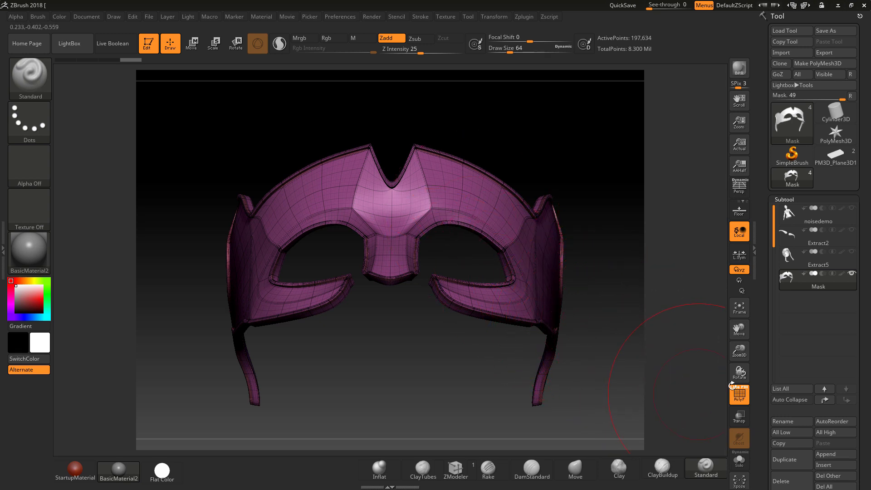
# - Drop the mask's SDiv to 1, then raise it back to level 5 with PolyF on
pyautogui.scroll(-5, 868, 393)
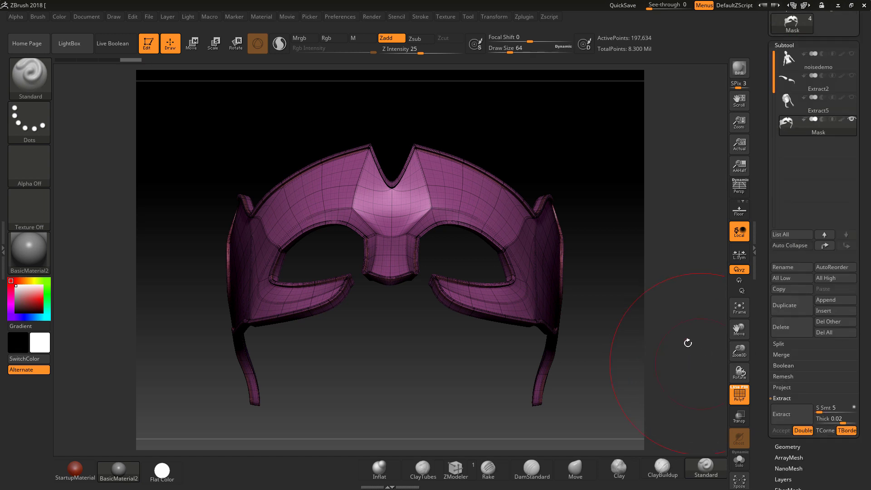
pyautogui.click(740, 391)
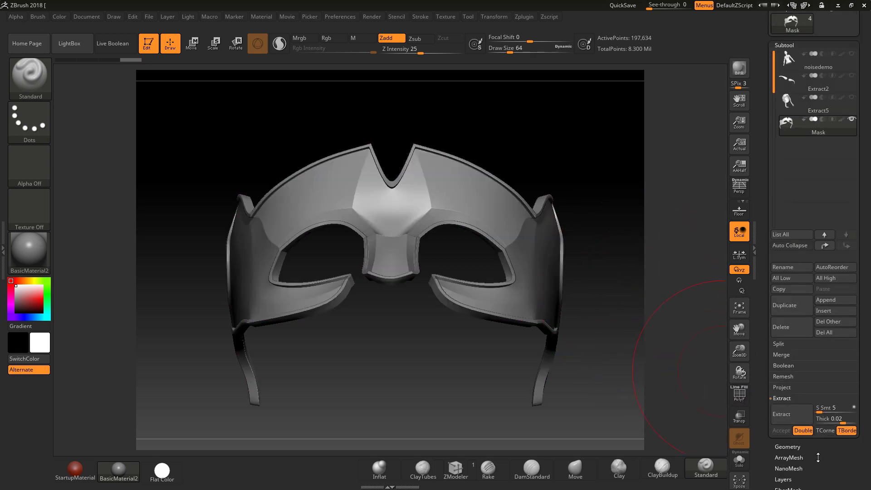
pyautogui.scroll(-7, 829, 363)
pyautogui.scroll(-4, 828, 364)
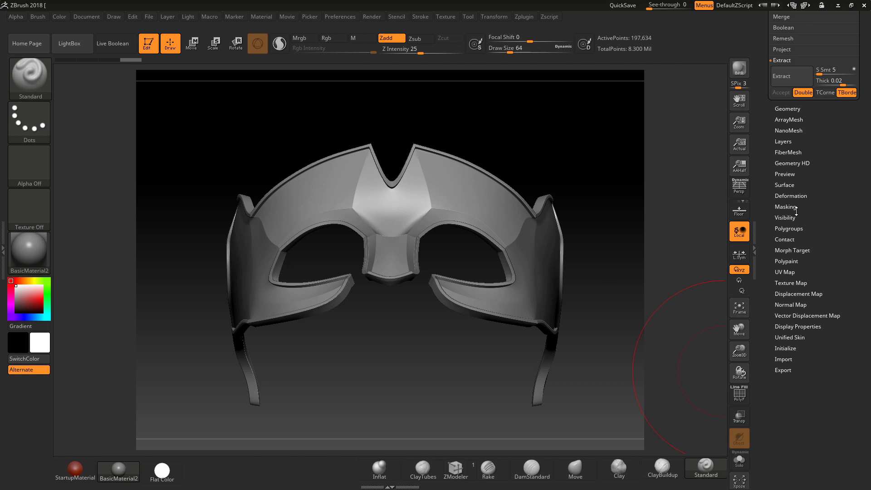
pyautogui.scroll(6, 813, 207)
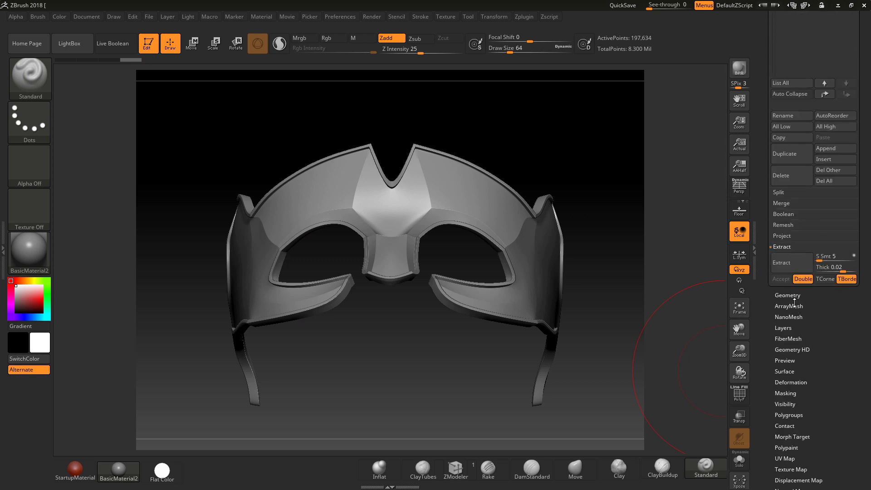
pyautogui.click(788, 278)
pyautogui.moveTo(807, 216); pyautogui.dragTo(762, 317)
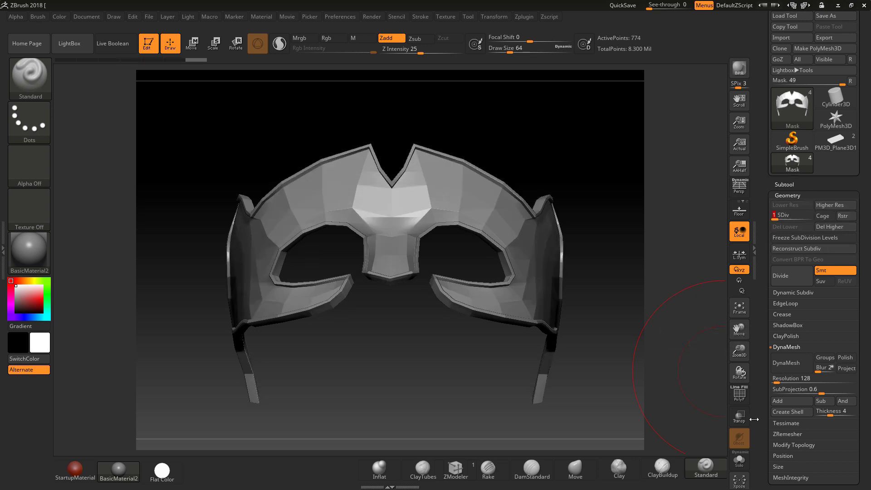
pyautogui.click(740, 398)
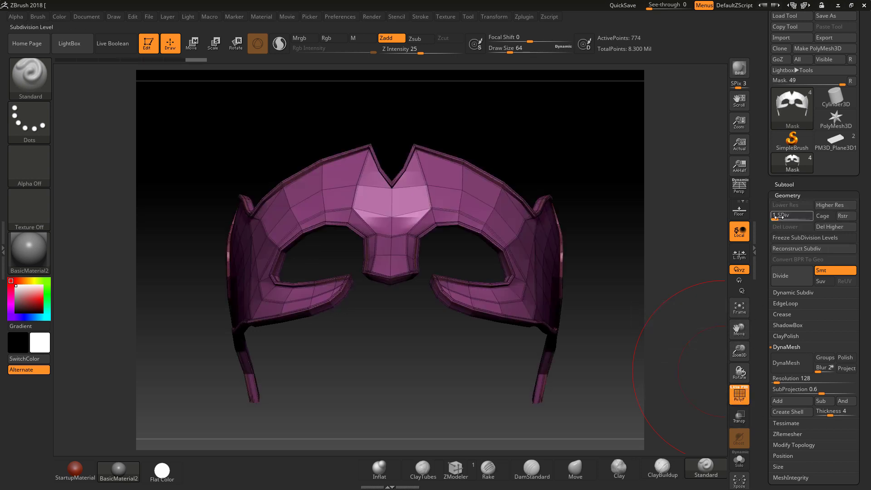
pyautogui.moveTo(777, 219); pyautogui.dragTo(815, 217)
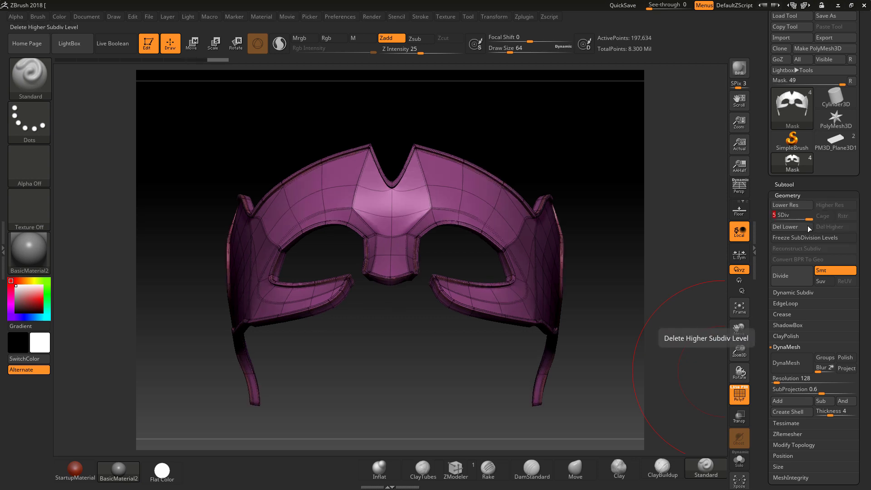
# - Collapse Geometry and expand the Surface subpalette with the mask's noise controls
pyautogui.click(792, 196)
pyautogui.scroll(-1, 808, 278)
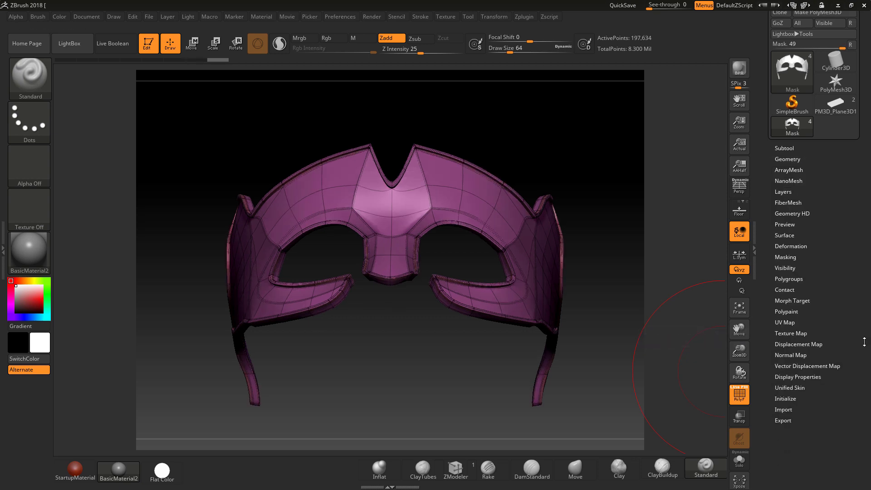
pyautogui.click(785, 236)
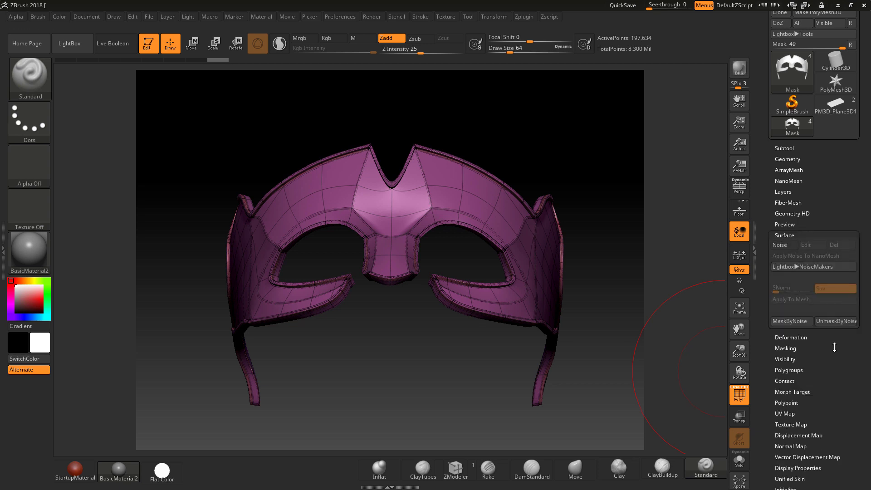
pyautogui.scroll(1, 772, 286)
# - In NoiseMaker, frame the mask, then set Strength to -0.00191 and Noise Scale to 0.2226
pyautogui.click(782, 268)
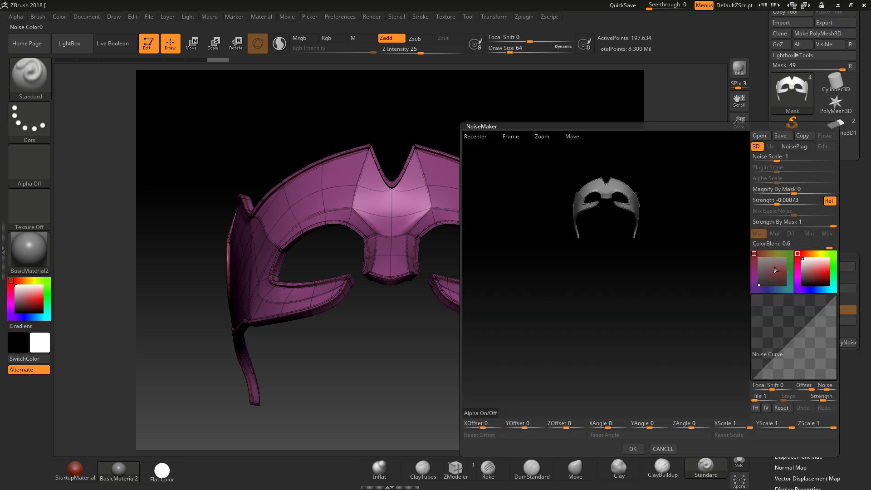
pyautogui.click(511, 138)
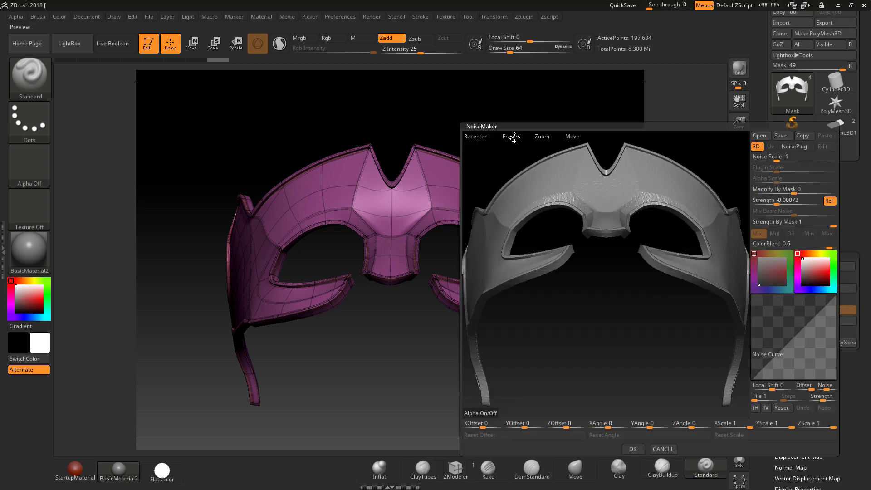
pyautogui.moveTo(601, 318); pyautogui.dragTo(612, 307)
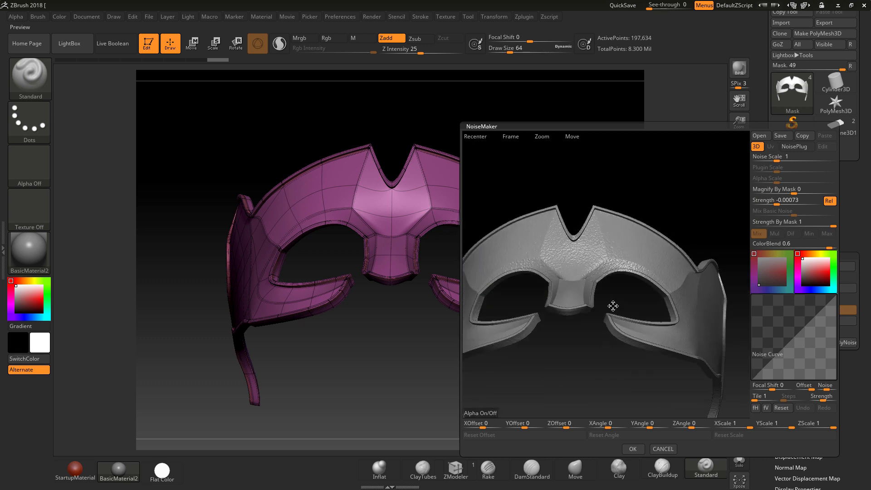
pyautogui.click(772, 201)
pyautogui.moveTo(772, 204); pyautogui.dragTo(776, 201)
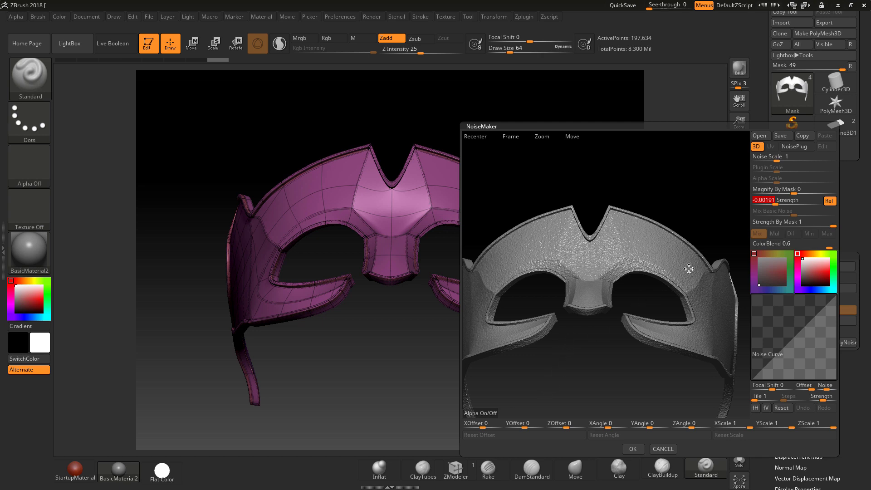
pyautogui.moveTo(777, 160); pyautogui.dragTo(770, 160)
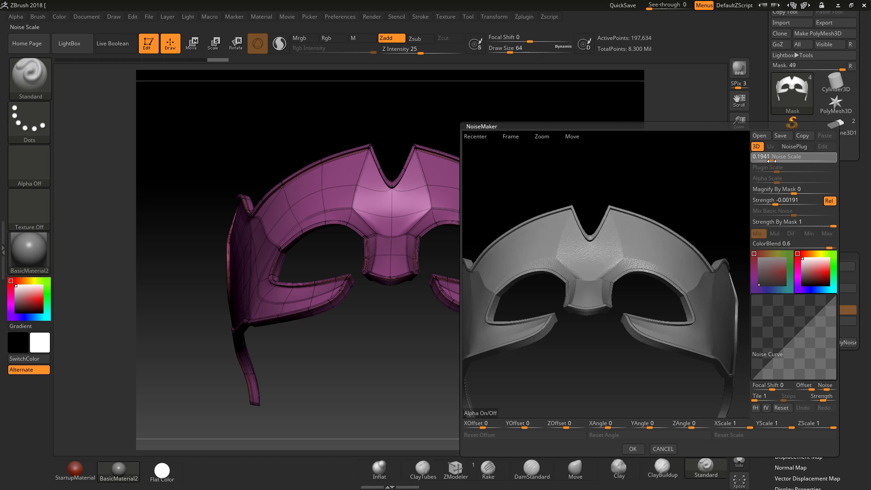
pyautogui.moveTo(771, 161); pyautogui.dragTo(771, 162)
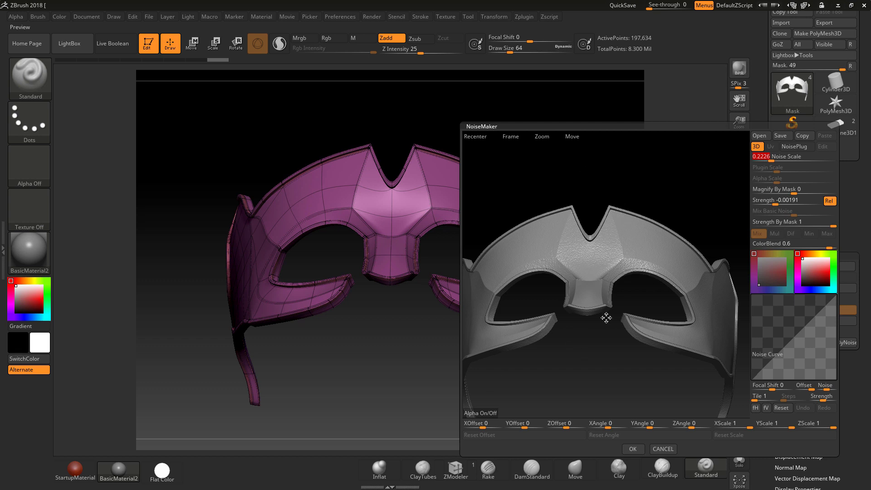
# - Load decoratvietile1.jpg as the noise alpha and zoom the preview onto the mask
pyautogui.click(484, 414)
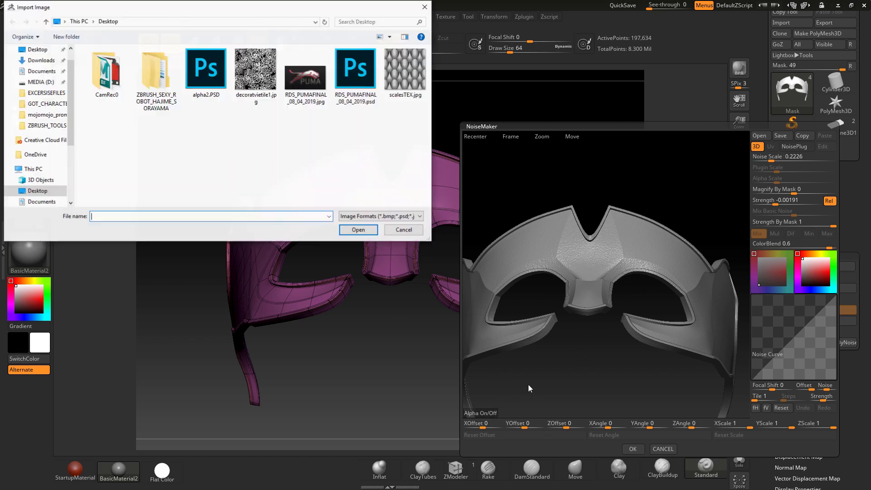
pyautogui.click(253, 78)
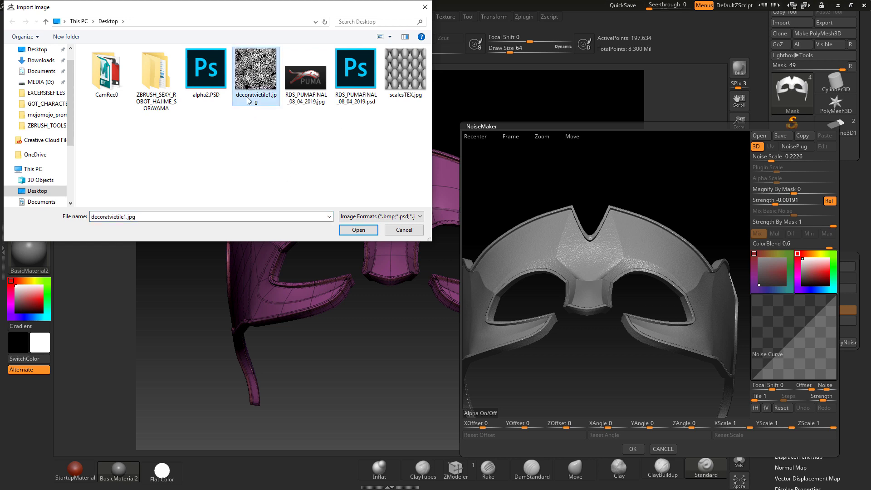
pyautogui.click(358, 230)
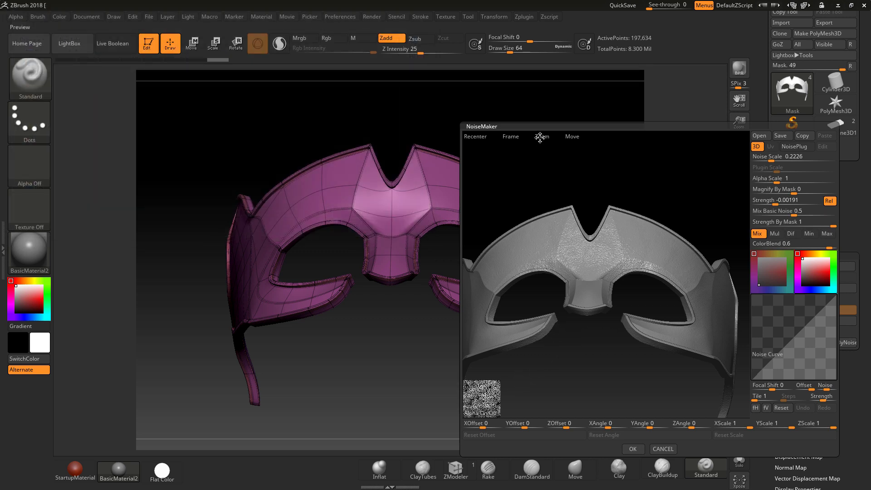
pyautogui.moveTo(540, 138); pyautogui.dragTo(574, 157)
pyautogui.moveTo(609, 240)
pyautogui.mouseDown()
pyautogui.moveTo(609, 247)
pyautogui.moveTo(612, 238)
pyautogui.mouseUp()
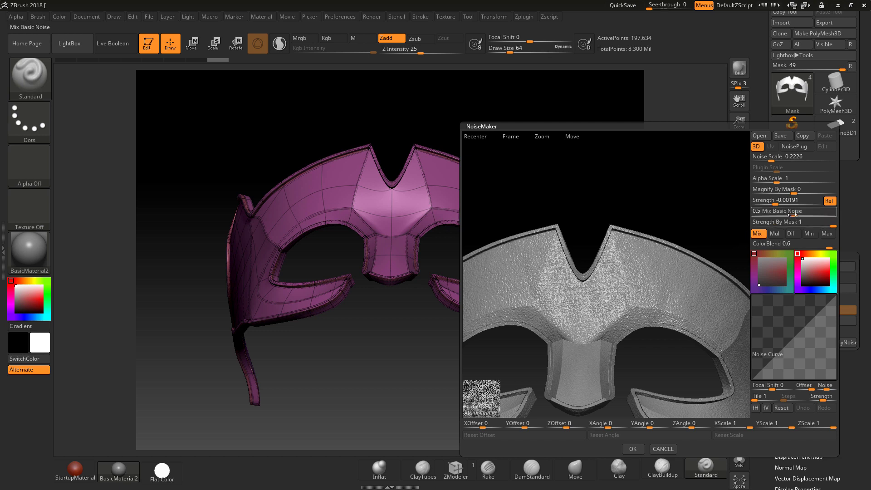
# - Set Mix Basic Noise to 0 and Alpha Scale to about 0.078
pyautogui.moveTo(792, 215); pyautogui.dragTo(748, 215)
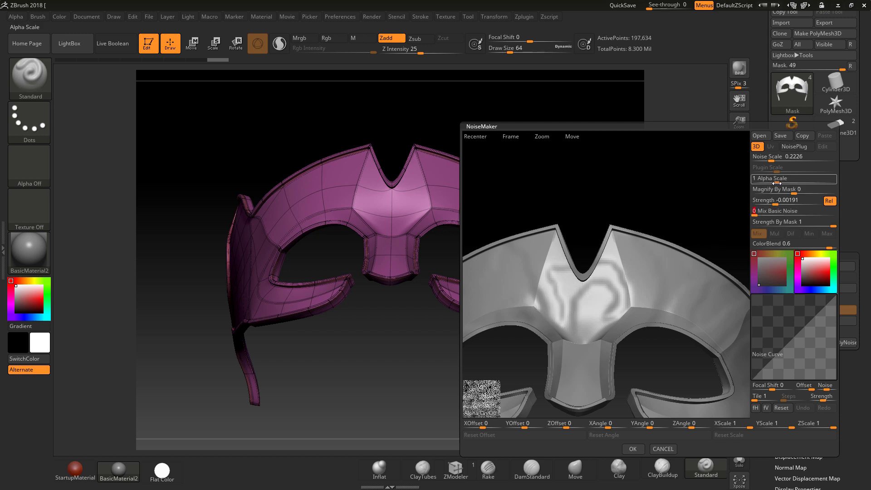
pyautogui.moveTo(777, 183); pyautogui.dragTo(767, 183)
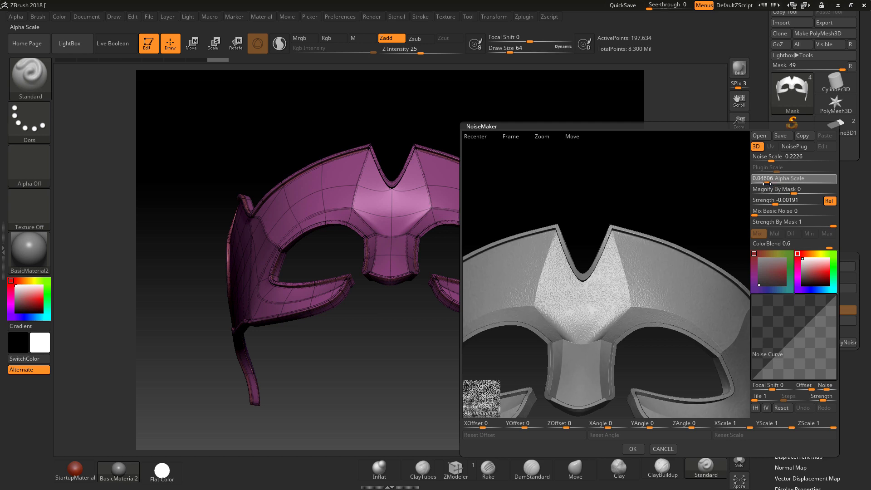
pyautogui.moveTo(767, 183); pyautogui.dragTo(772, 204)
# - Accept the swirl noise, turn off PolyF, and frame the grey mask to inspect the relief
pyautogui.click(632, 449)
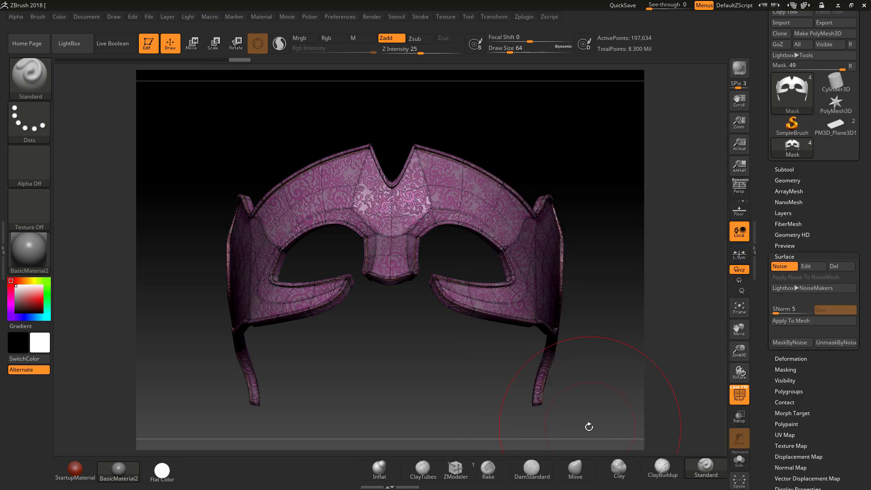
pyautogui.click(739, 394)
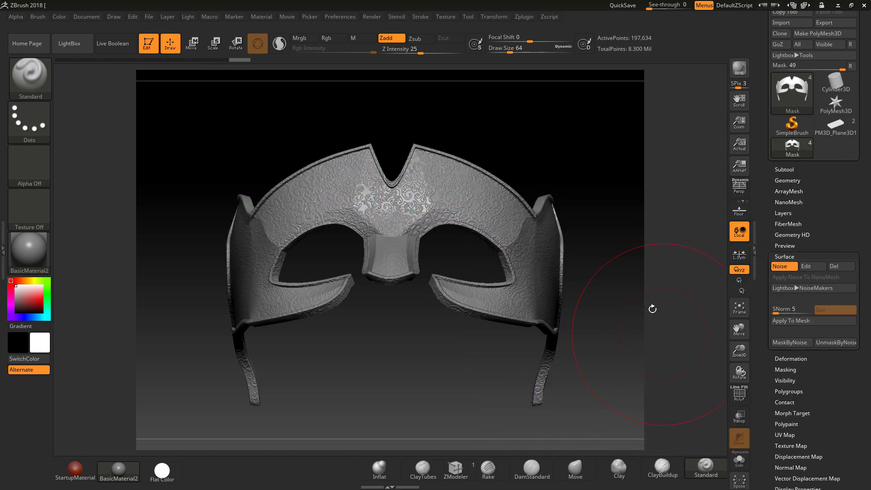
pyautogui.moveTo(659, 300); pyautogui.dragTo(614, 169)
pyautogui.keyDown('alt'); pyautogui.moveTo(449, 291); pyautogui.dragTo(451, 355); pyautogui.keyUp('alt')
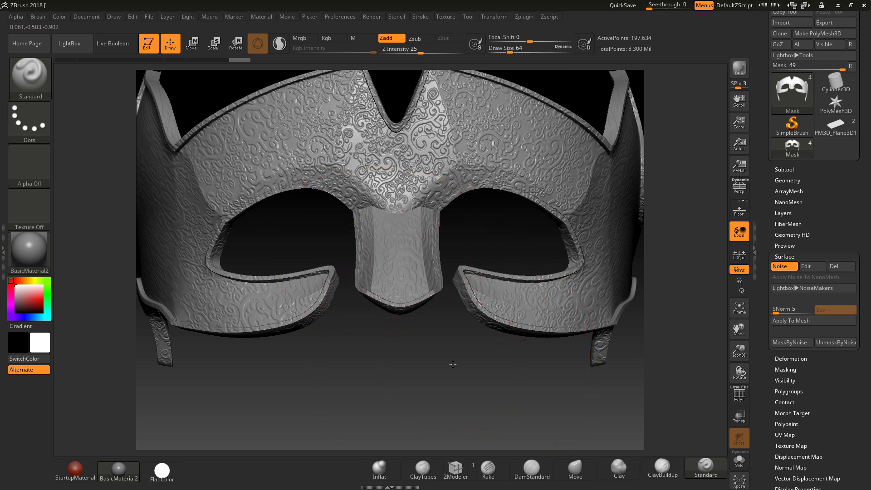
pyautogui.press('f')
pyautogui.scroll(2, 449, 358)
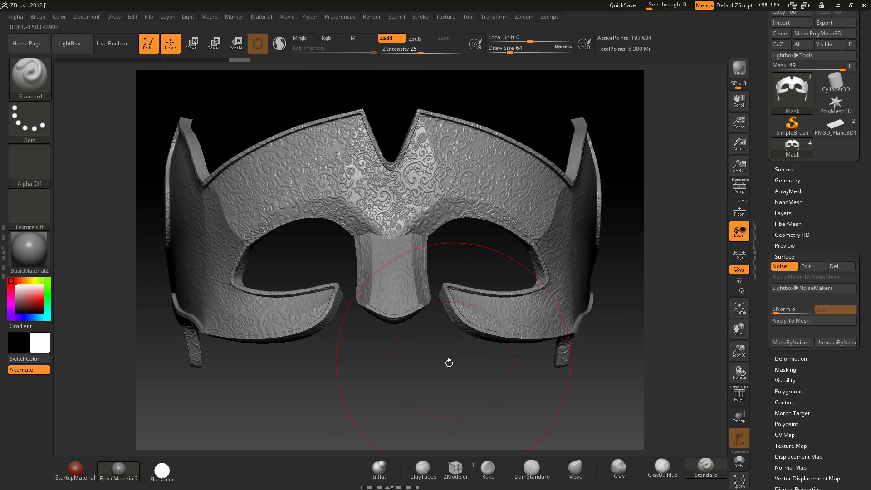
pyautogui.click(808, 265)
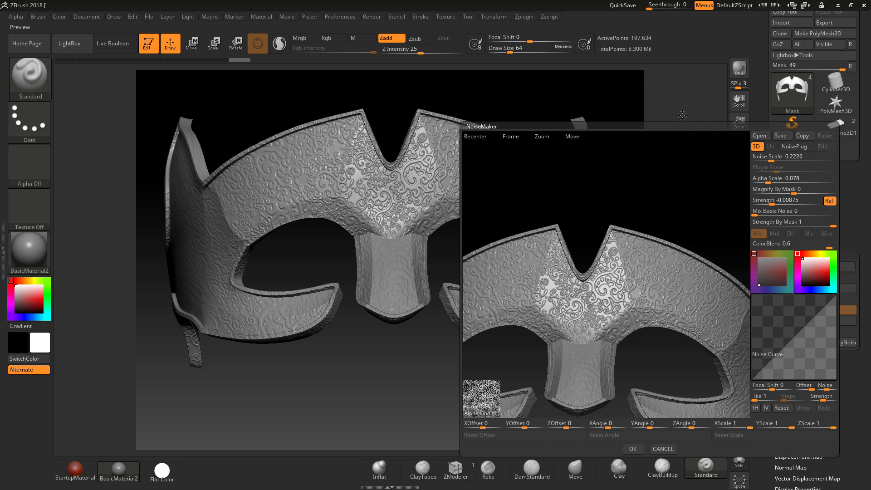
pyautogui.click(669, 449)
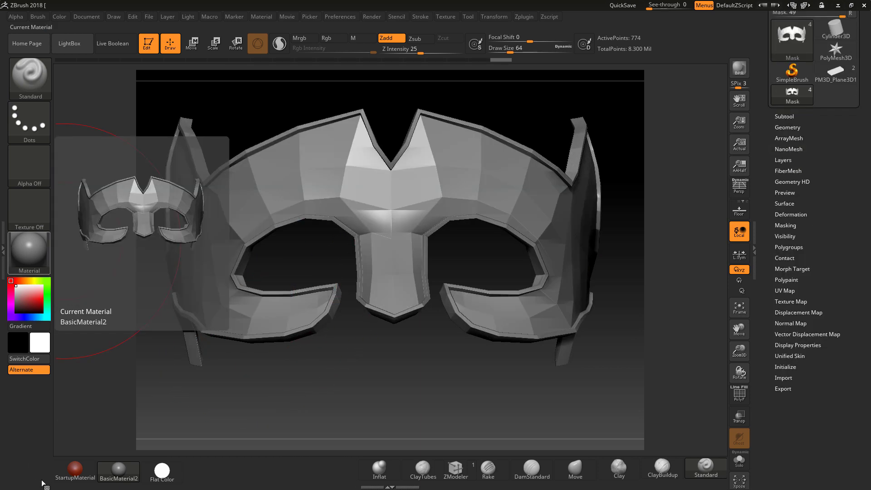
# - Show the mask's blue and green polygroups, isolating one briefly, then unhide all 774 points
pyautogui.moveTo(626, 273); pyautogui.dragTo(717, 369)
pyautogui.click(739, 393)
pyautogui.moveTo(653, 314)
pyautogui.mouseDown()
pyautogui.moveTo(634, 372)
pyautogui.moveTo(673, 267)
pyautogui.moveTo(637, 289)
pyautogui.moveTo(617, 278)
pyautogui.moveTo(632, 293)
pyautogui.mouseUp()
pyautogui.keyDown('ctrl'); pyautogui.keyDown('shift'); pyautogui.click(554, 247); pyautogui.keyUp('shift'); pyautogui.keyUp('ctrl')
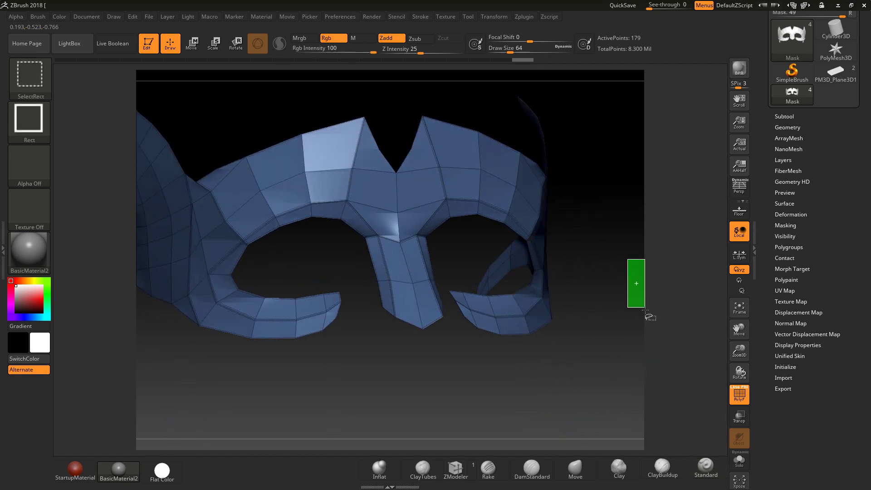
pyautogui.keyDown('ctrl'); pyautogui.keyDown('shift'); pyautogui.click(640, 304); pyautogui.keyUp('shift'); pyautogui.keyUp('ctrl')
pyautogui.keyDown('ctrl'); pyautogui.keyDown('shift'); pyautogui.click(628, 252); pyautogui.keyUp('shift'); pyautogui.keyUp('ctrl')
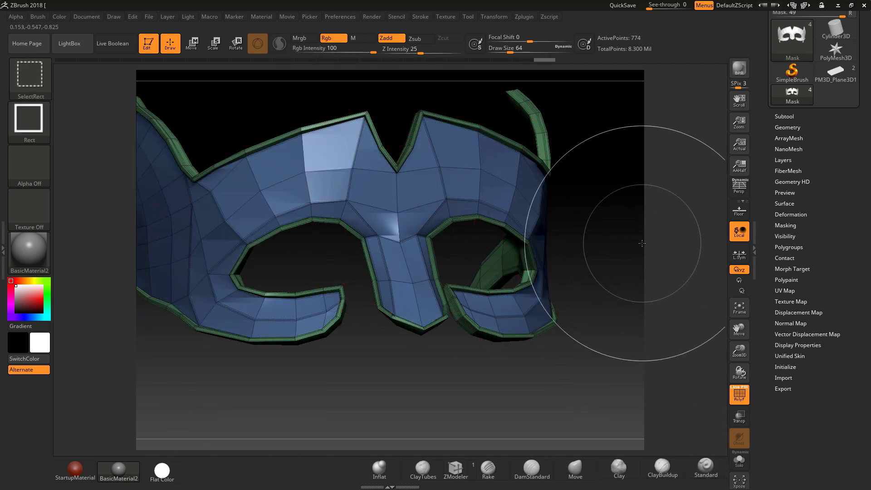
pyautogui.moveTo(637, 249)
pyautogui.mouseDown()
pyautogui.moveTo(626, 263)
pyautogui.moveTo(621, 240)
pyautogui.mouseUp()
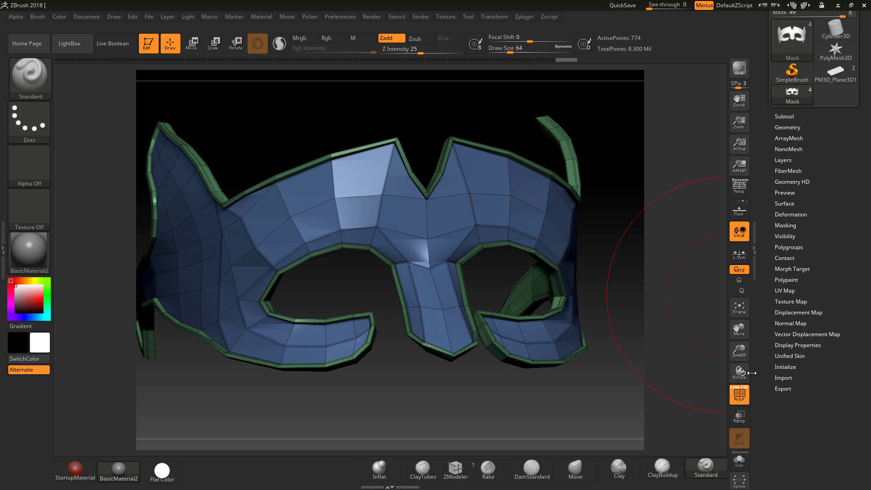
# - Enable surface noise with Uv projection and Alpha Scale 0.02556, and accept it onto the mask
pyautogui.click(744, 396)
pyautogui.click(785, 203)
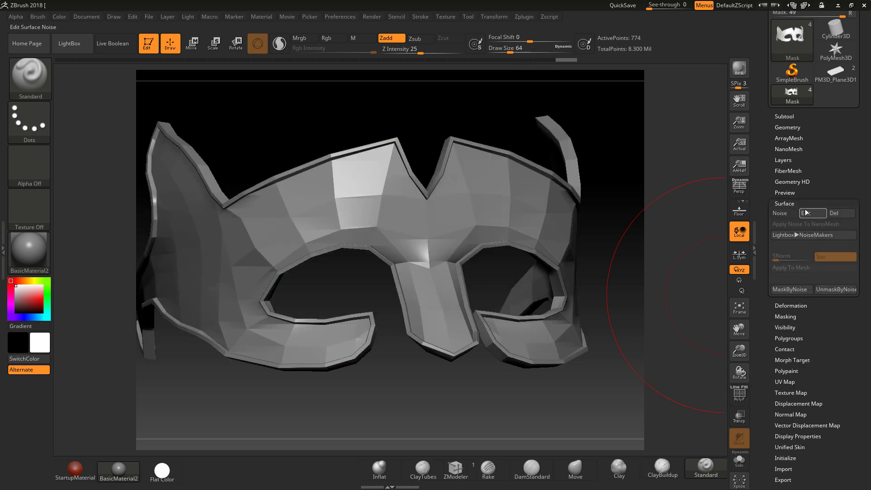
pyautogui.click(786, 214)
pyautogui.click(817, 214)
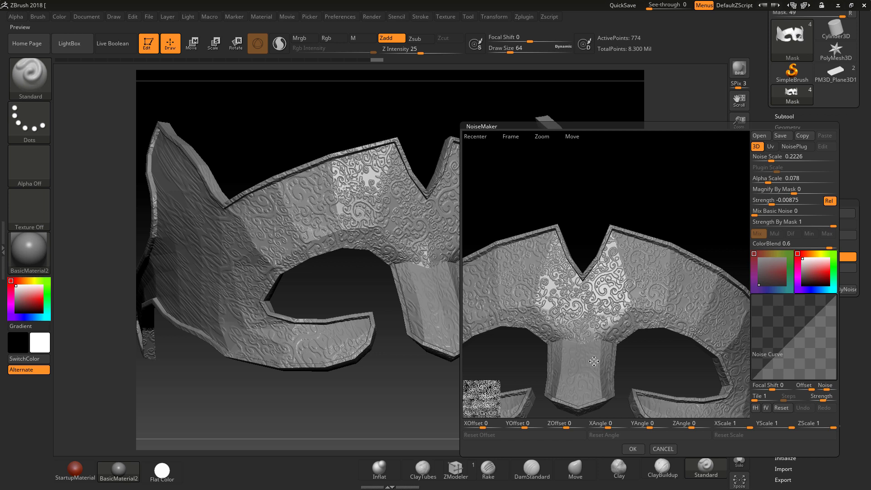
pyautogui.click(771, 147)
pyautogui.click(759, 192)
pyautogui.click(766, 181)
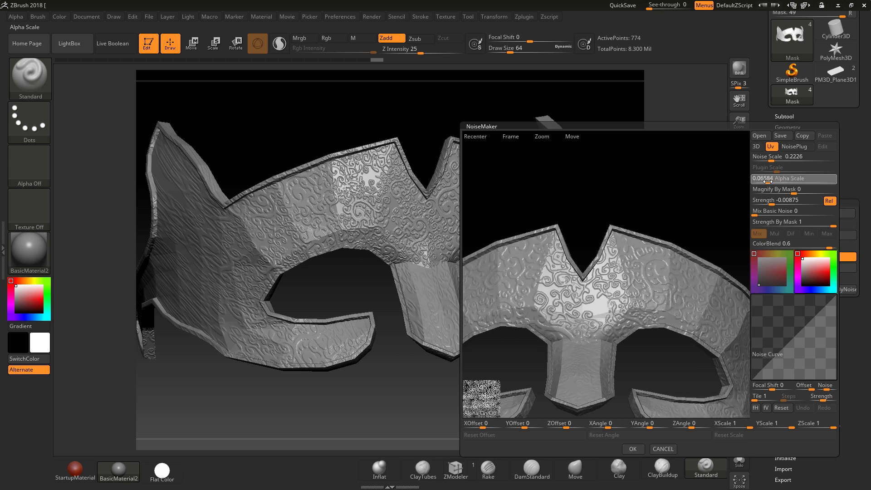
pyautogui.moveTo(765, 182); pyautogui.dragTo(768, 205)
pyautogui.click(632, 449)
pyautogui.moveTo(627, 344); pyautogui.dragTo(798, 146)
# - Raise the mask to subdivision level 5
pyautogui.click(797, 127)
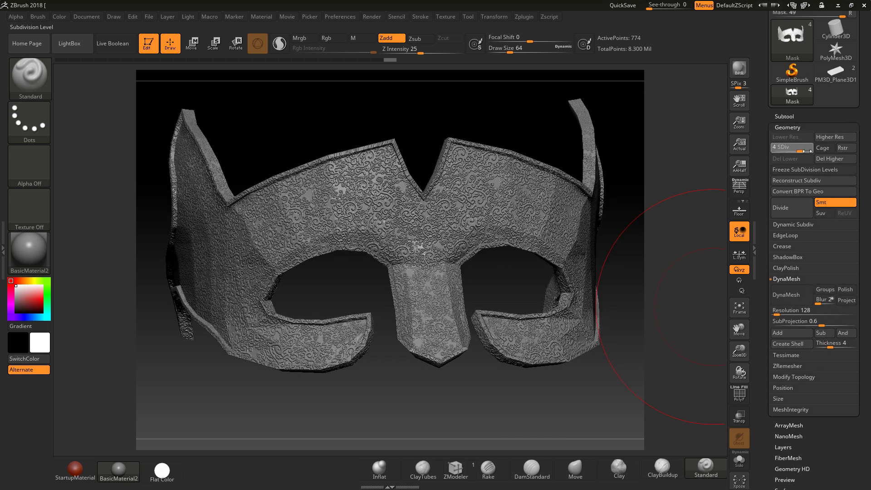
pyautogui.moveTo(818, 152); pyautogui.dragTo(818, 152)
pyautogui.moveTo(672, 339); pyautogui.dragTo(701, 377)
# - Mask the blue front faces, unhide the rim, and invert so only the border rim is masked
pyautogui.click(740, 396)
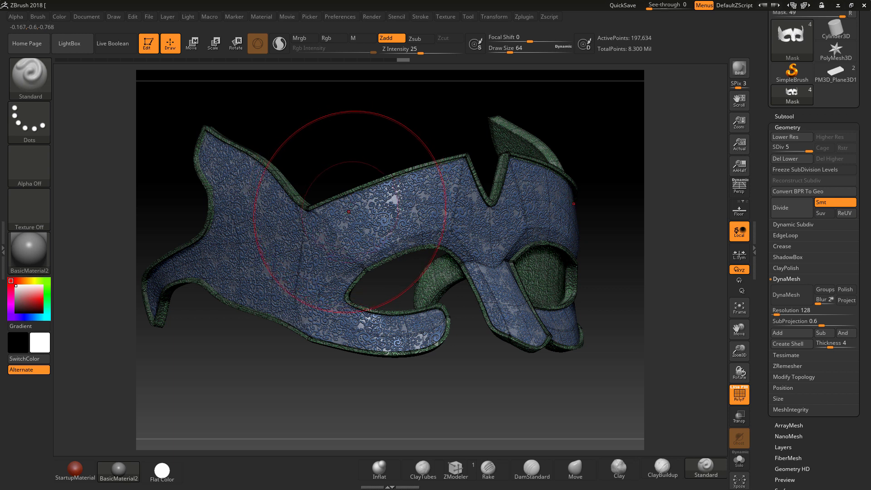
pyautogui.press('ctrl')
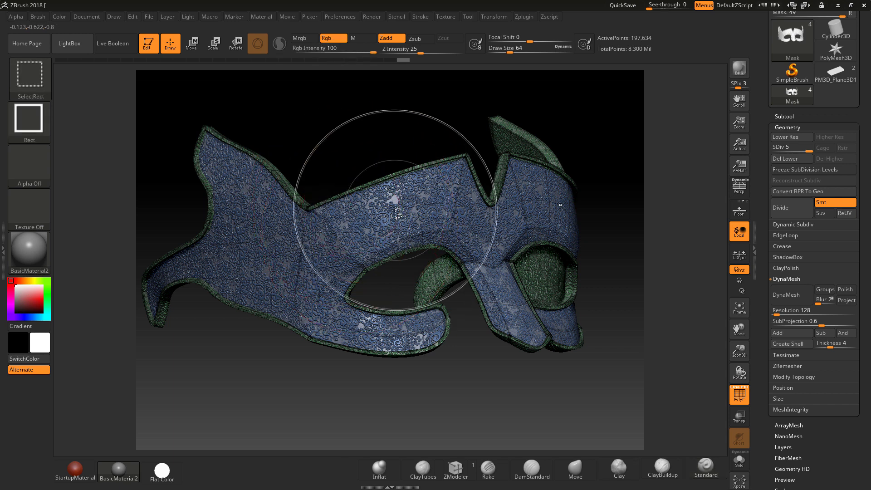
pyautogui.keyDown('ctrl'); pyautogui.keyDown('shift'); pyautogui.click(389, 192); pyautogui.keyUp('shift'); pyautogui.keyUp('ctrl')
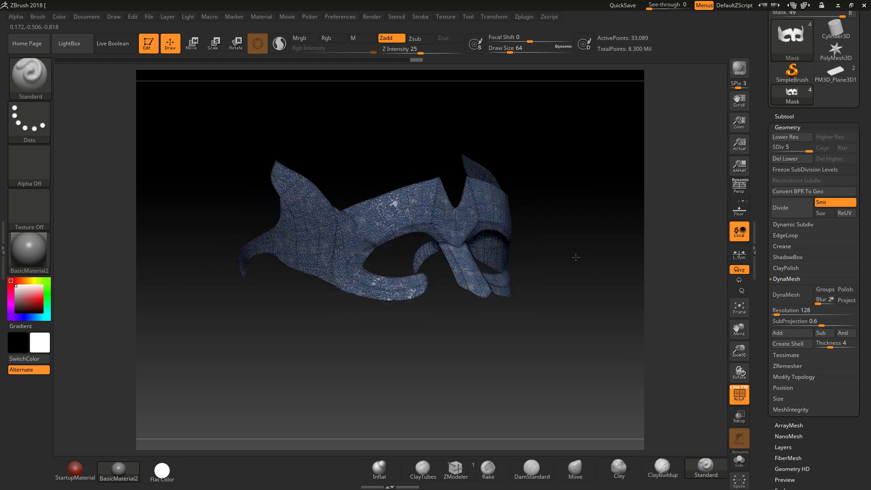
pyautogui.keyDown('ctrl'); pyautogui.moveTo(210, 115); pyautogui.dragTo(567, 342); pyautogui.keyUp('ctrl')
pyautogui.click(735, 396)
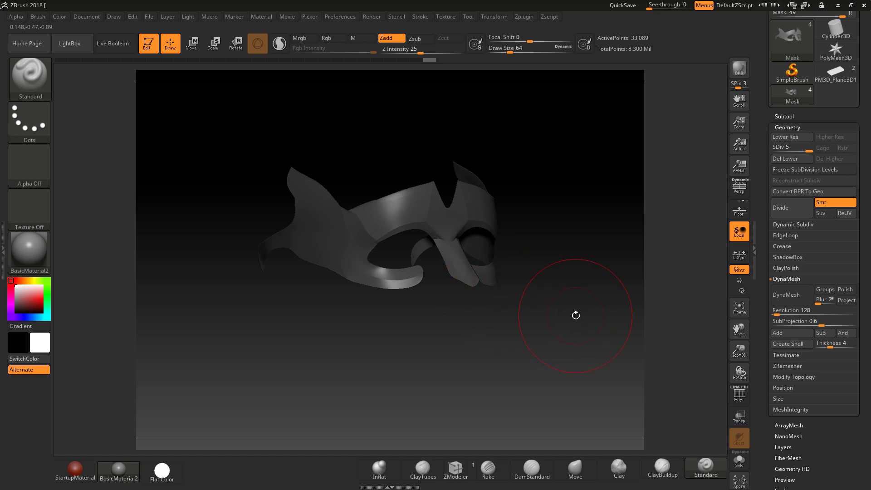
pyautogui.hotkey('ctrl', 'shift')
pyautogui.keyDown('ctrl'); pyautogui.keyDown('shift'); pyautogui.click(619, 253); pyautogui.keyUp('shift'); pyautogui.keyUp('ctrl')
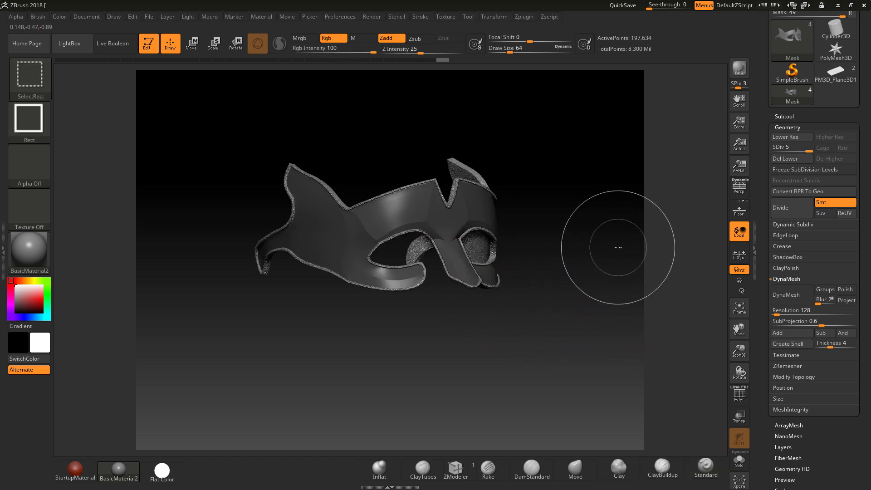
pyautogui.press('f')
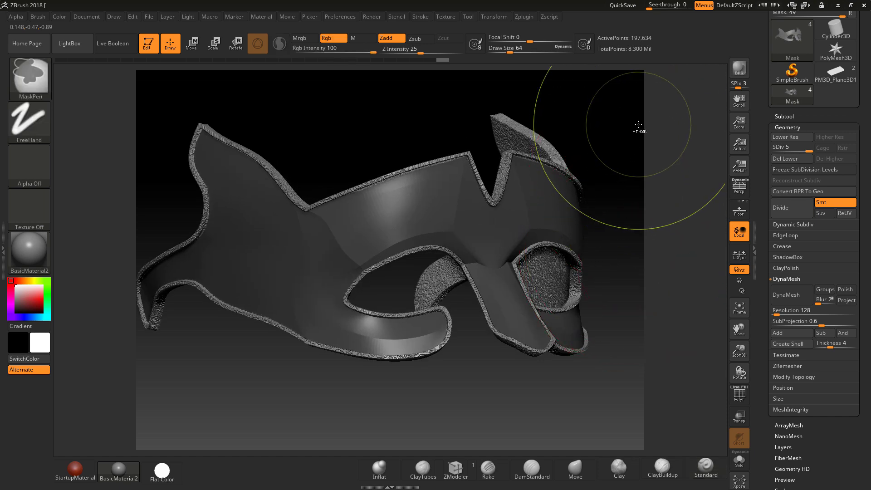
pyautogui.keyDown('ctrl'); pyautogui.click(632, 132); pyautogui.keyUp('ctrl')
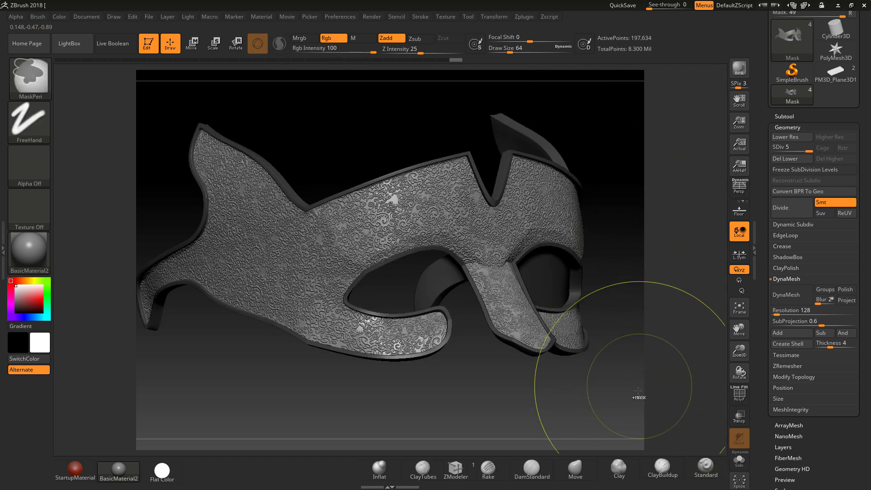
pyautogui.moveTo(628, 401); pyautogui.dragTo(601, 378)
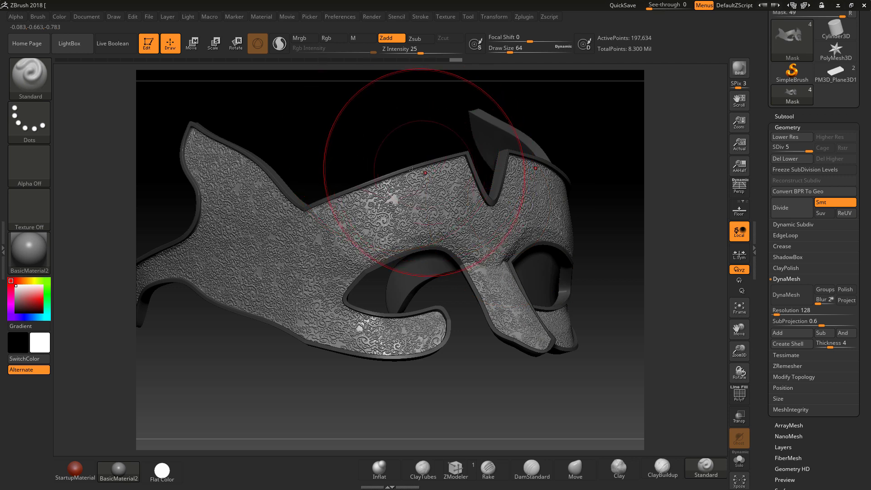
pyautogui.moveTo(854, 438); pyautogui.dragTo(854, 395)
pyautogui.click(785, 435)
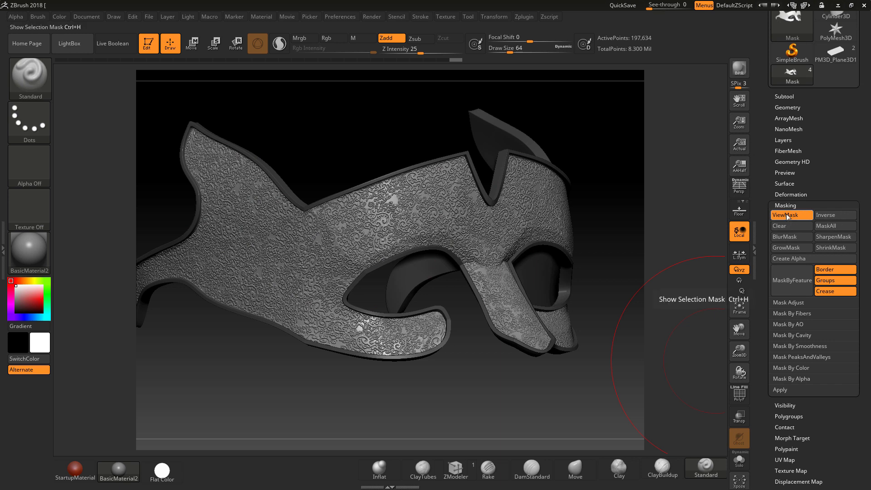
pyautogui.click(787, 216)
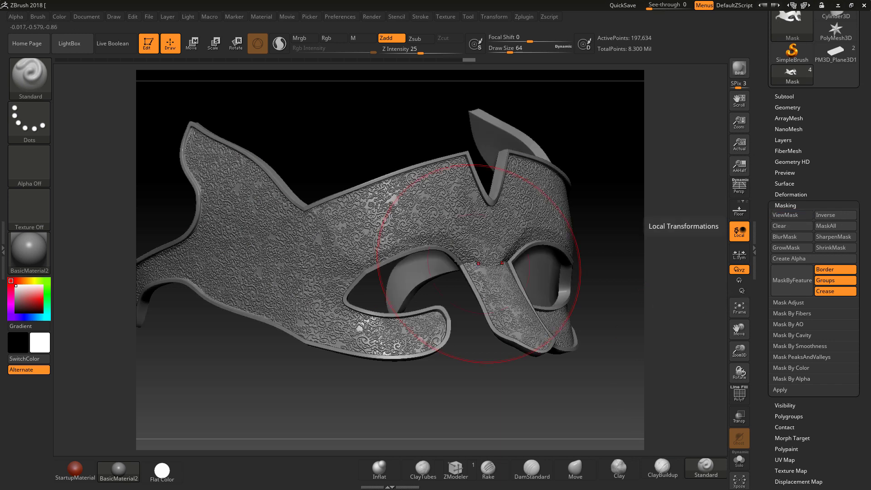
pyautogui.keyDown('alt'); pyautogui.moveTo(582, 369); pyautogui.dragTo(583, 317); pyautogui.keyUp('alt')
pyautogui.click(192, 44)
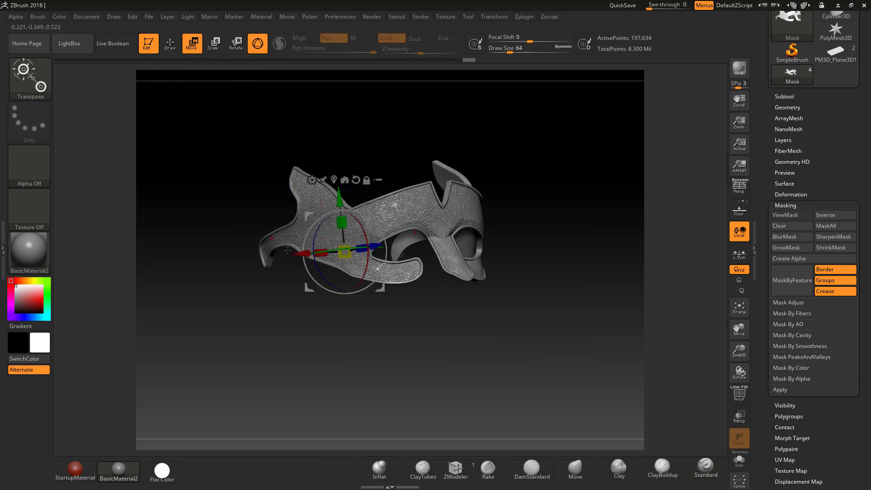
pyautogui.moveTo(299, 253); pyautogui.dragTo(231, 255)
pyautogui.hotkey('ctrl', 'z')
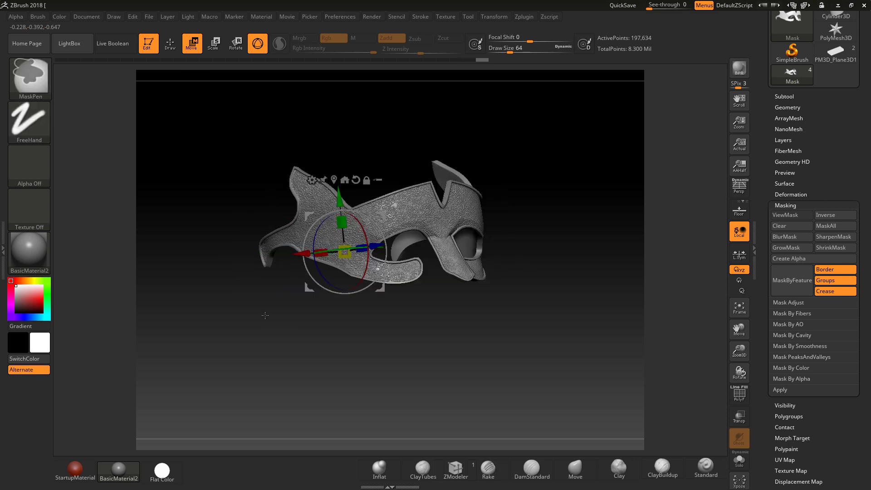
pyautogui.hotkey('ctrl', 'z')
pyautogui.hotkey('ctrl', 'z')
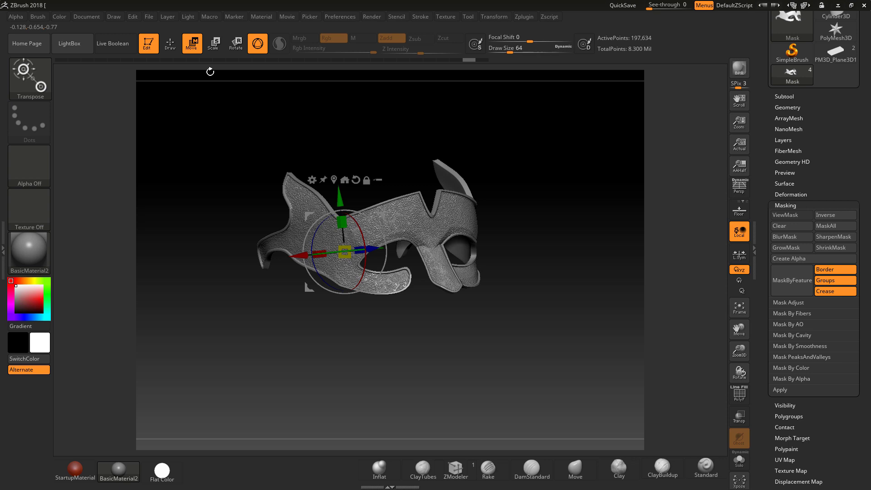
pyautogui.press('q')
pyautogui.press('f')
pyautogui.keyDown('alt'); pyautogui.moveTo(594, 326); pyautogui.dragTo(549, 386); pyautogui.keyUp('alt')
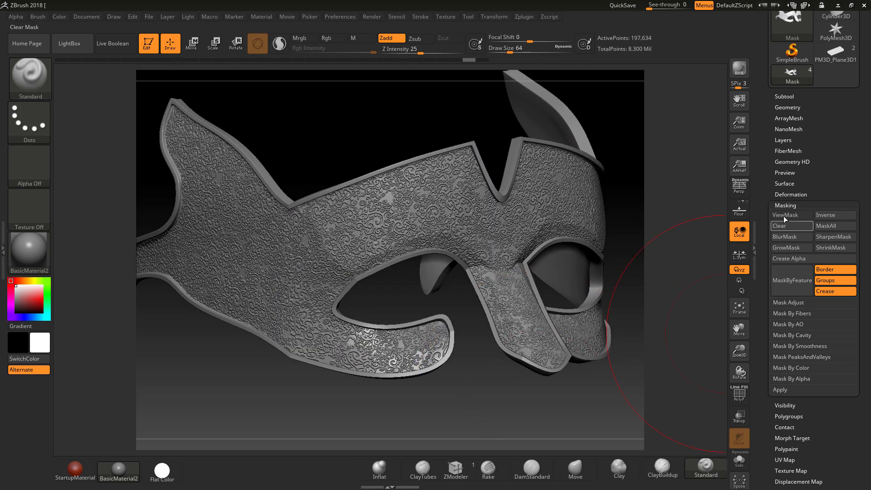
pyautogui.click(784, 216)
pyautogui.click(786, 215)
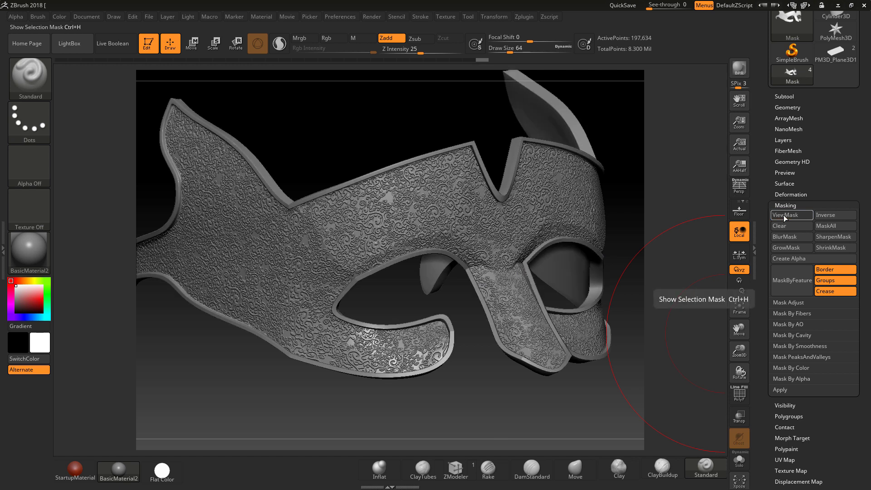
pyautogui.click(786, 205)
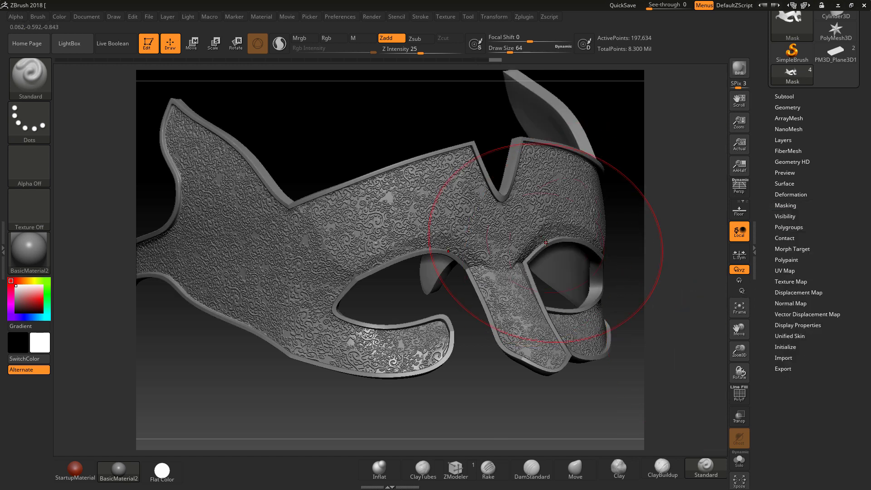
# - Turn on surface noise with Alpha Scale 0.078 and accept it
pyautogui.click(791, 182)
pyautogui.click(788, 194)
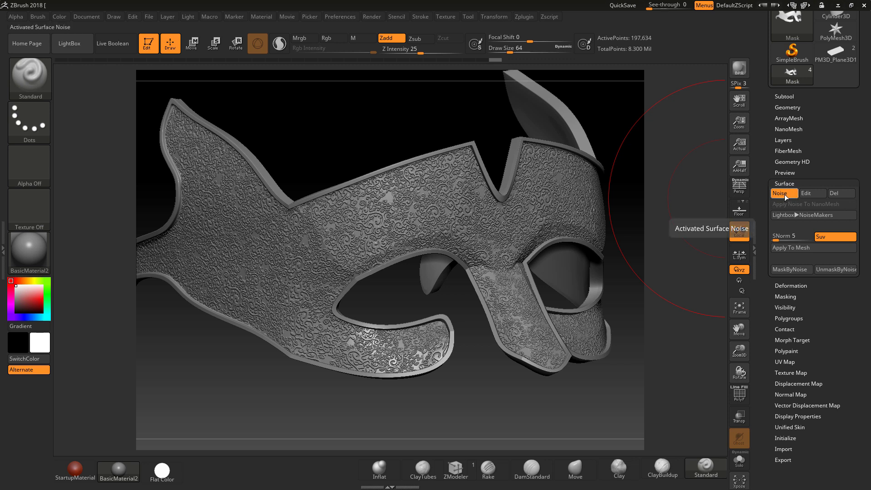
pyautogui.click(813, 193)
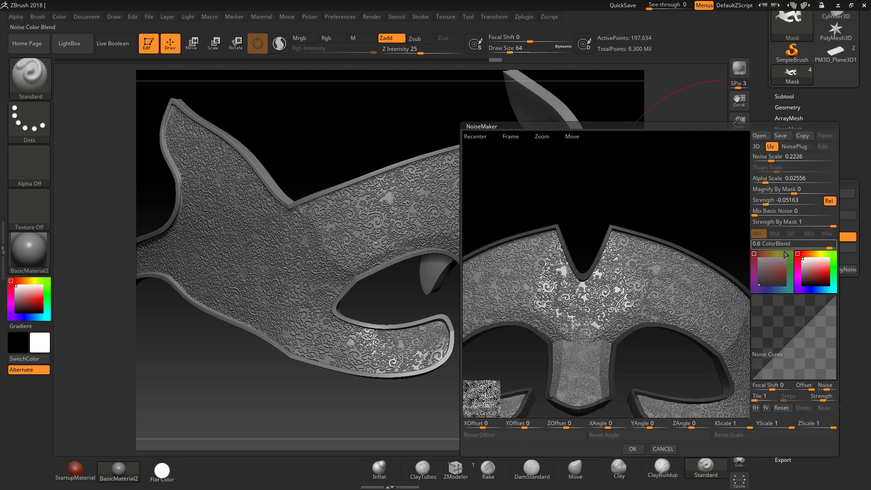
pyautogui.click(769, 178)
pyautogui.write('0.078')
pyautogui.press('Return')
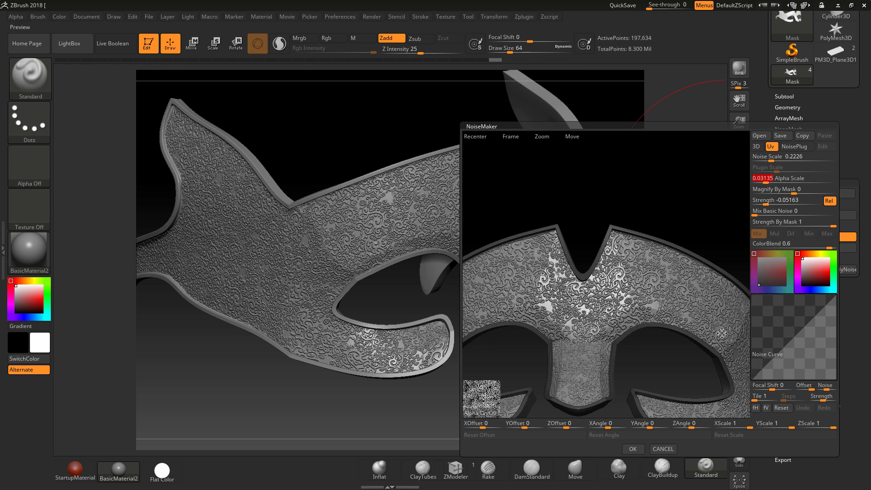
pyautogui.click(637, 448)
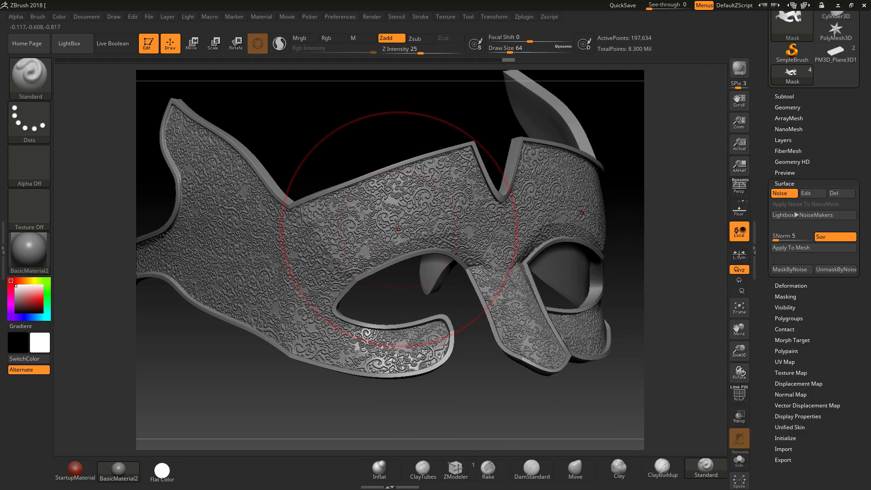
# - Replace the noise alpha with scalesTEX.jpg and accept the scale pattern
pyautogui.click(807, 193)
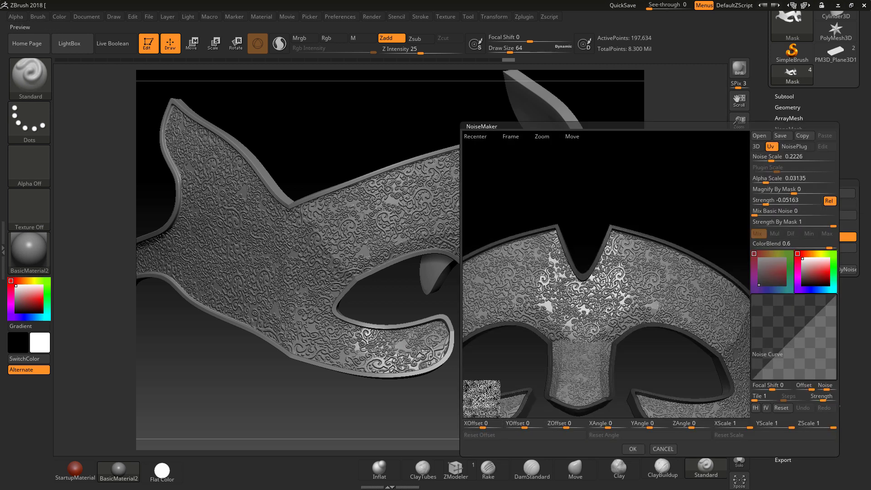
pyautogui.click(475, 414)
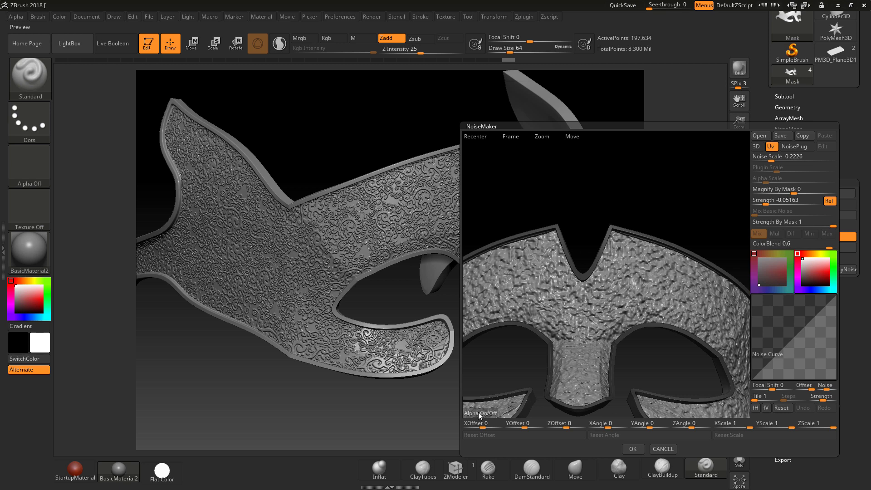
pyautogui.click(480, 415)
pyautogui.click(398, 77)
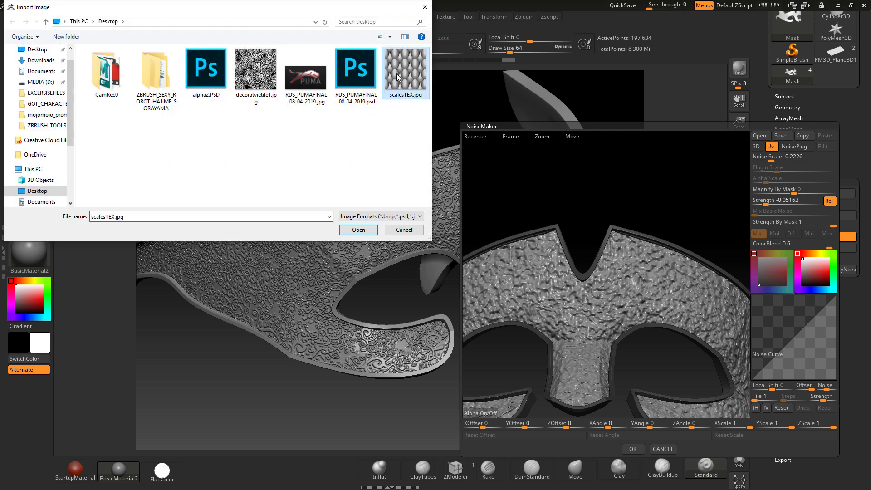
pyautogui.click(358, 230)
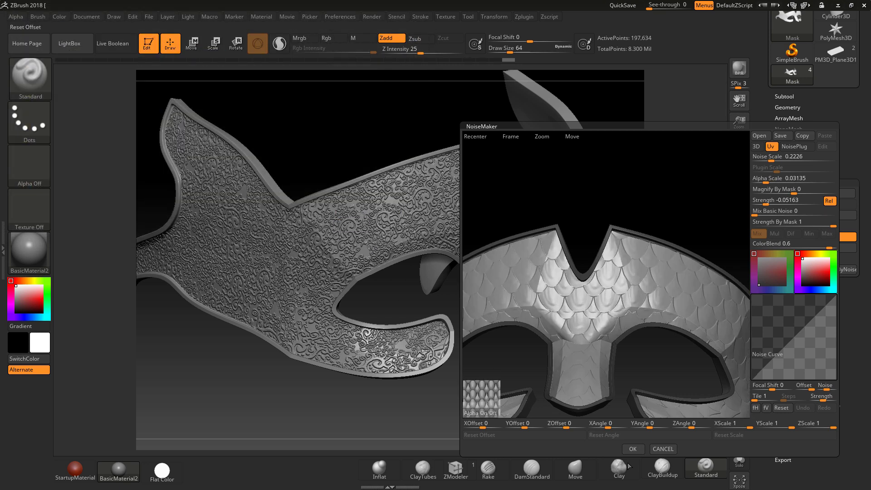
pyautogui.click(642, 447)
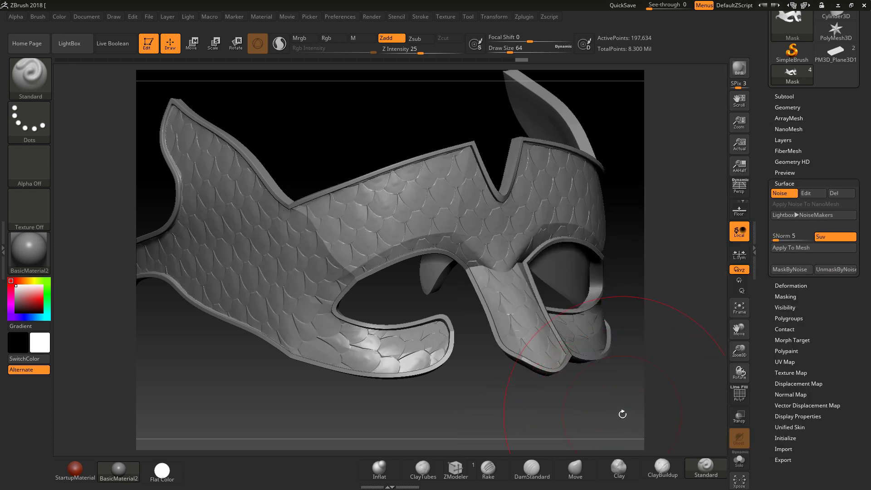
# - Shrink the scale noise to Alpha Scale 0.01654 for a finer pattern and accept it
pyautogui.moveTo(623, 414); pyautogui.dragTo(612, 414)
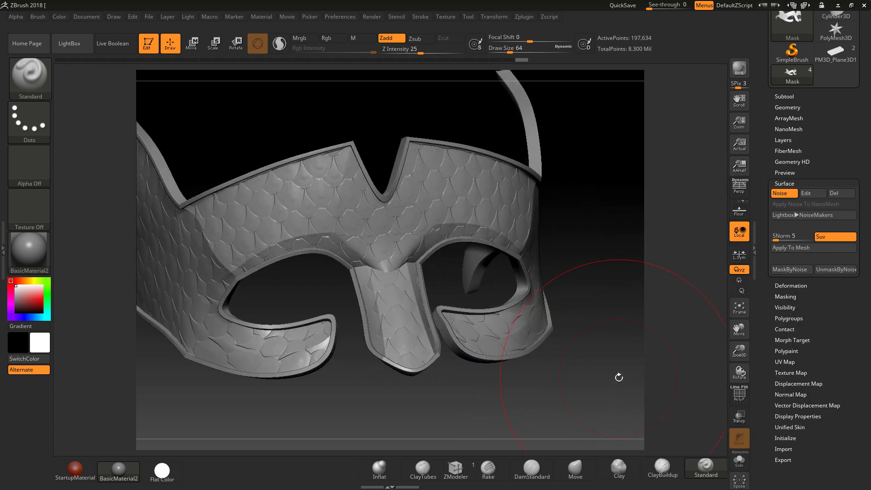
pyautogui.moveTo(619, 381); pyautogui.dragTo(613, 381)
pyautogui.click(812, 193)
pyautogui.moveTo(767, 182); pyautogui.dragTo(764, 204)
pyautogui.click(633, 449)
pyautogui.moveTo(606, 413); pyautogui.dragTo(611, 411)
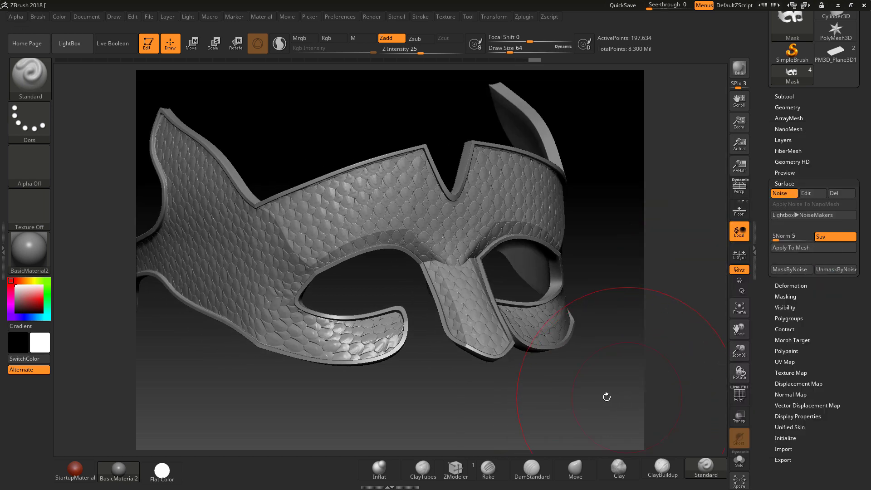
# - Apply the md_antique_bronze material to the mask and render a BPR preview
pyautogui.click(18, 247)
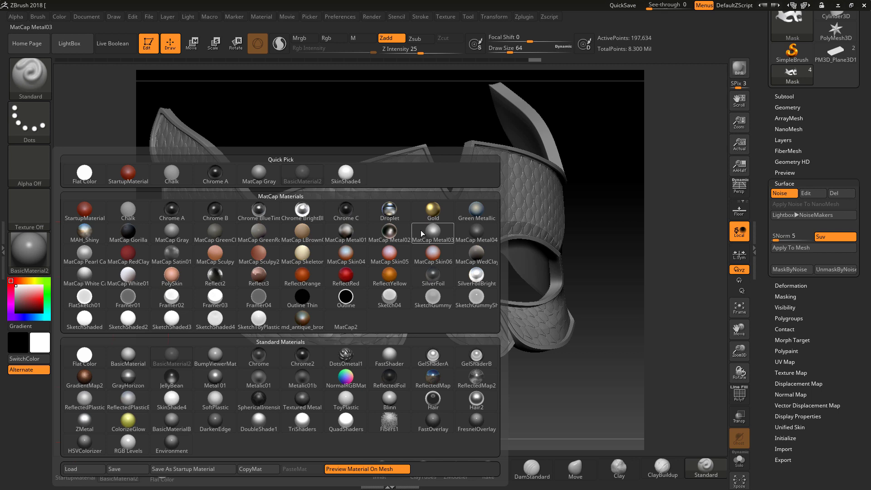
pyautogui.click(303, 319)
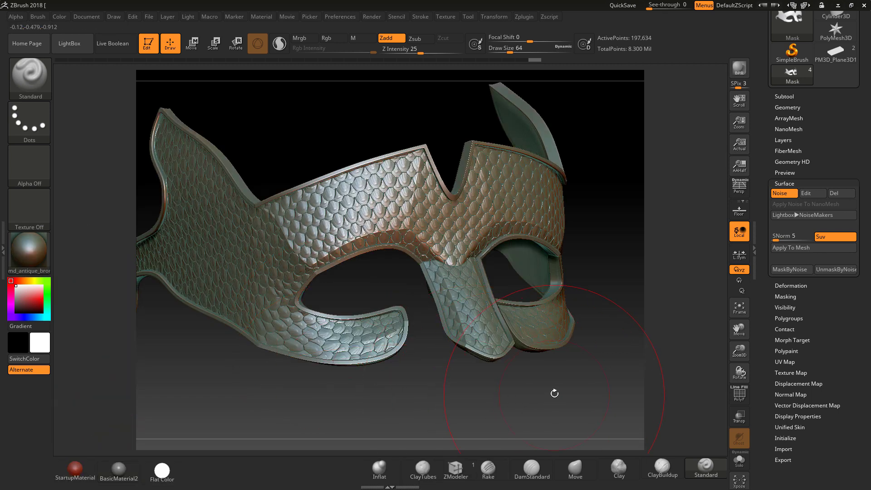
pyautogui.moveTo(554, 395); pyautogui.dragTo(626, 113)
pyautogui.click(738, 69)
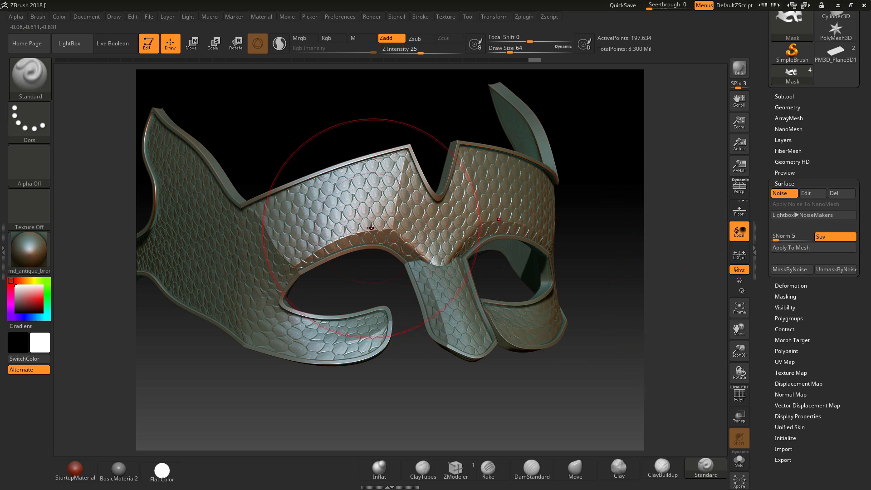
# - Try baking the surface noise into the mesh, undo it, and expand the Geometry subpalette
pyautogui.click(792, 246)
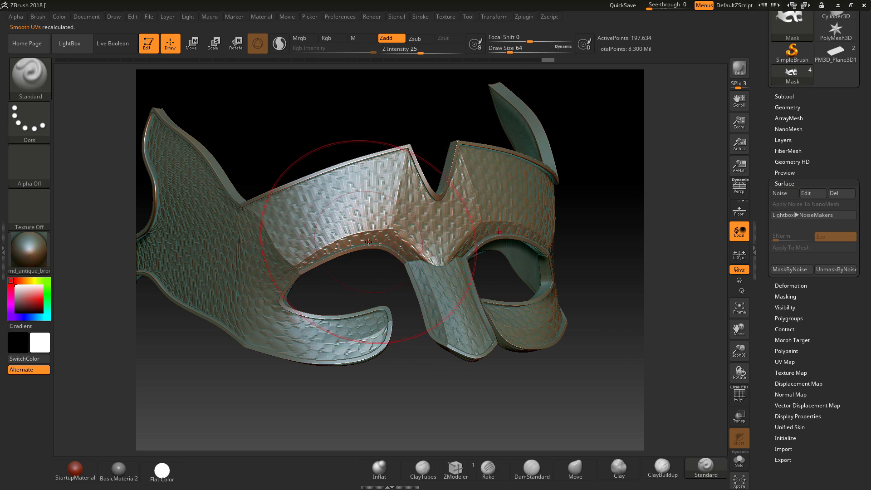
pyautogui.hotkey('ctrl', 'z')
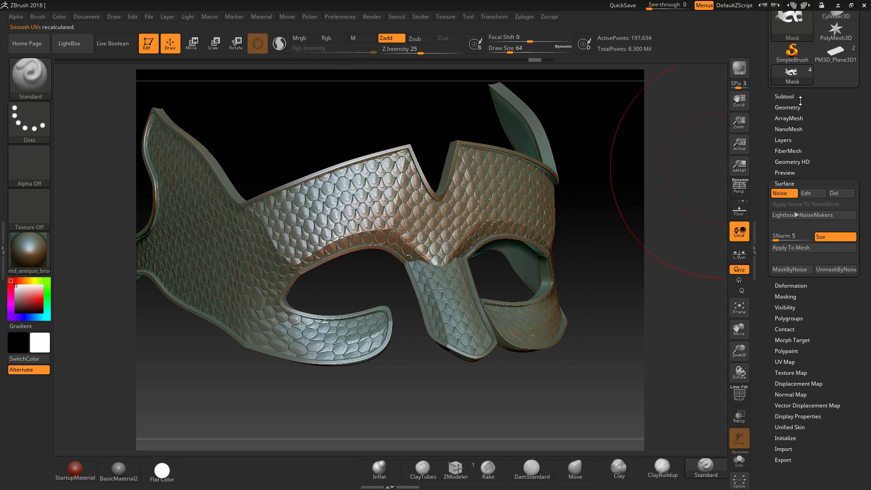
pyautogui.click(791, 107)
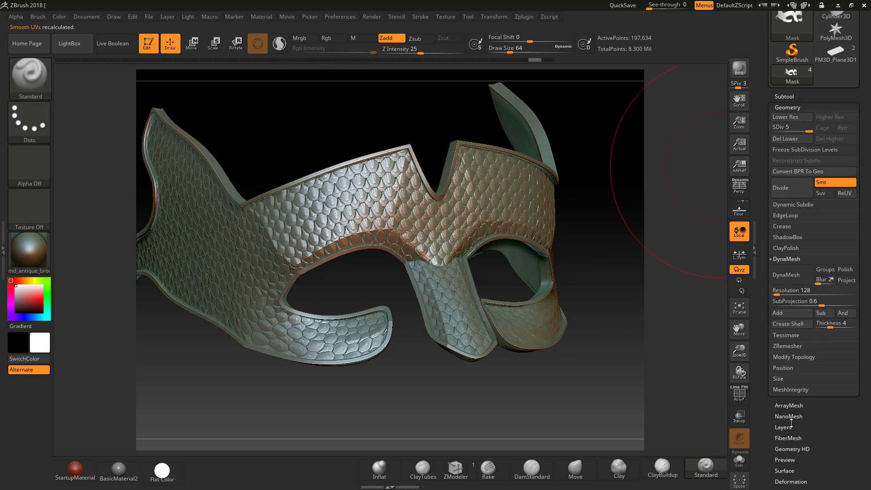
pyautogui.moveTo(798, 434); pyautogui.dragTo(843, 386)
# - In Tool > Masking, turn ViewMask off and apply BlurMask to soften the mask
pyautogui.click(789, 440)
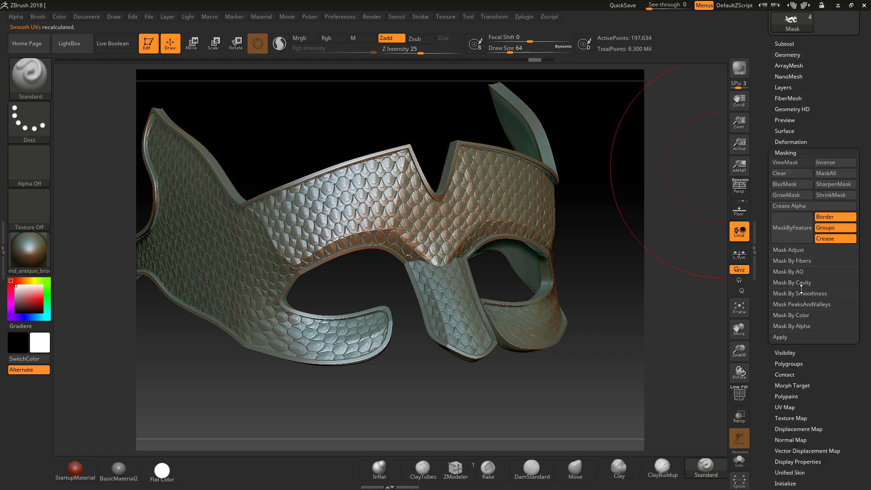
pyautogui.click(789, 164)
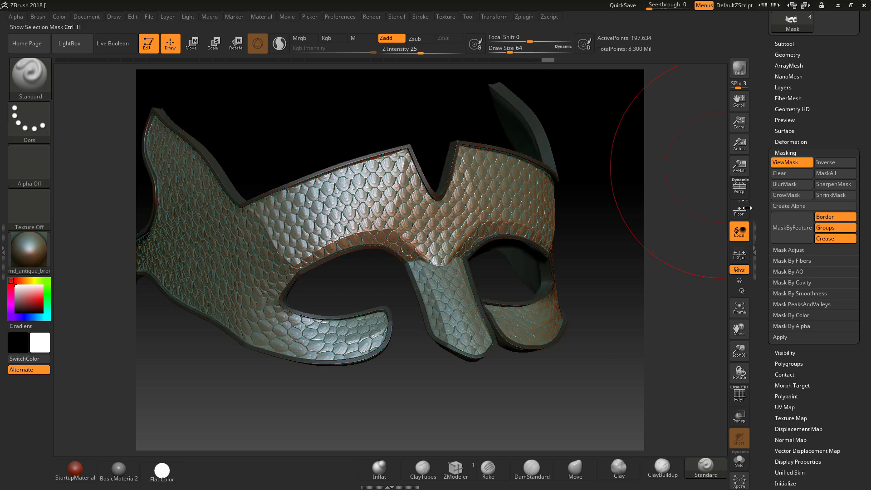
pyautogui.click(786, 183)
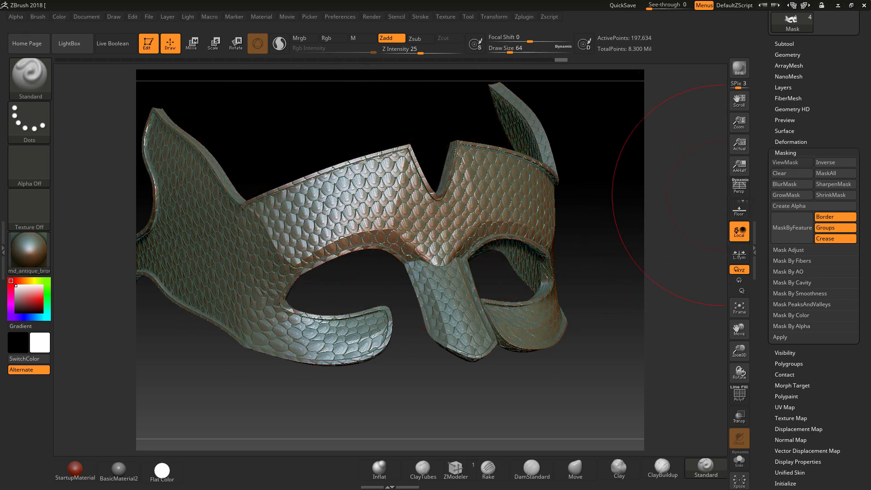
pyautogui.moveTo(777, 62); pyautogui.dragTo(776, 129)
# - Divide the mask model up to SDiv 7, then drop it to SDiv 1
pyautogui.click(780, 121)
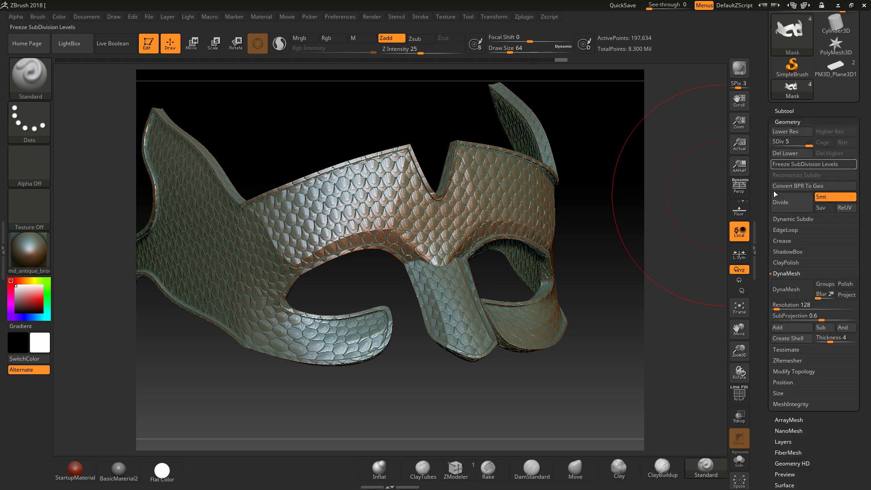
pyautogui.click(791, 202)
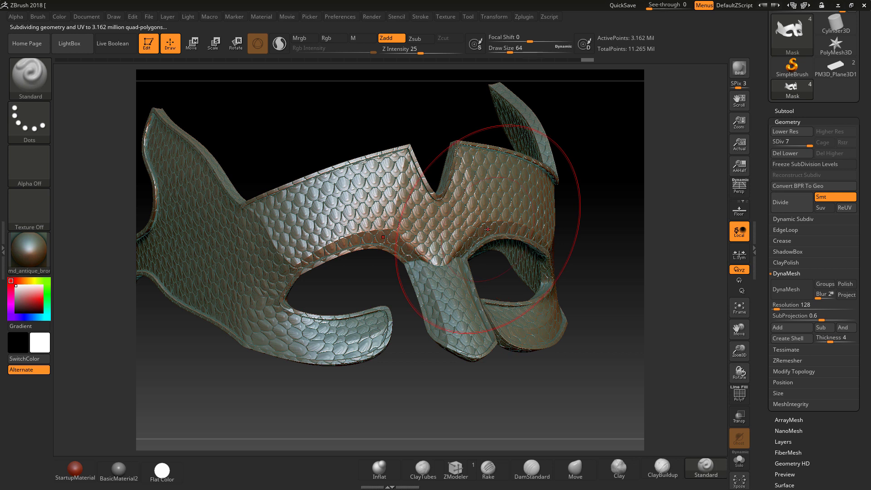
pyautogui.moveTo(866, 385); pyautogui.dragTo(671, 341)
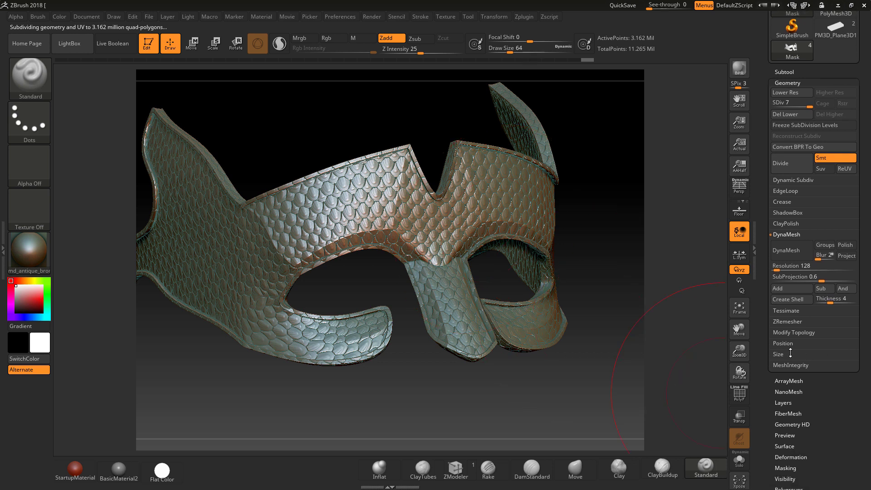
pyautogui.hotkey('ctrl', 'shift')
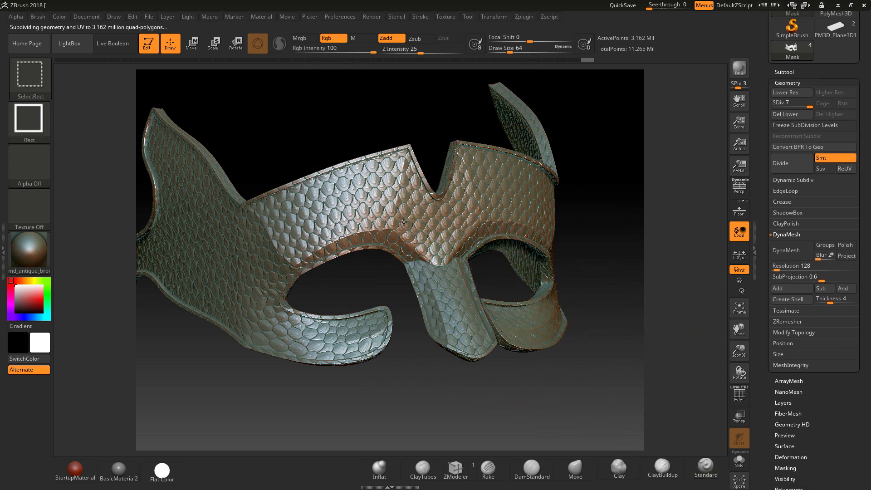
pyautogui.keyDown('alt'); pyautogui.moveTo(626, 336); pyautogui.dragTo(602, 316); pyautogui.keyUp('alt')
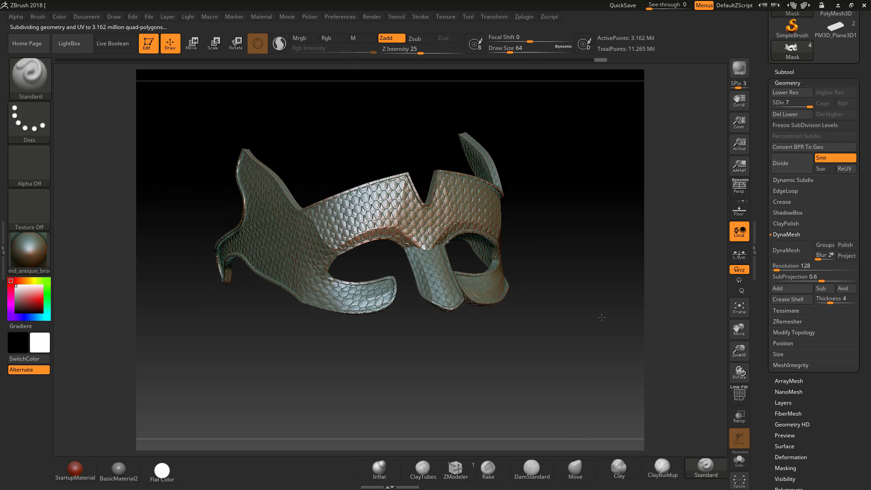
pyautogui.moveTo(808, 103); pyautogui.dragTo(773, 107)
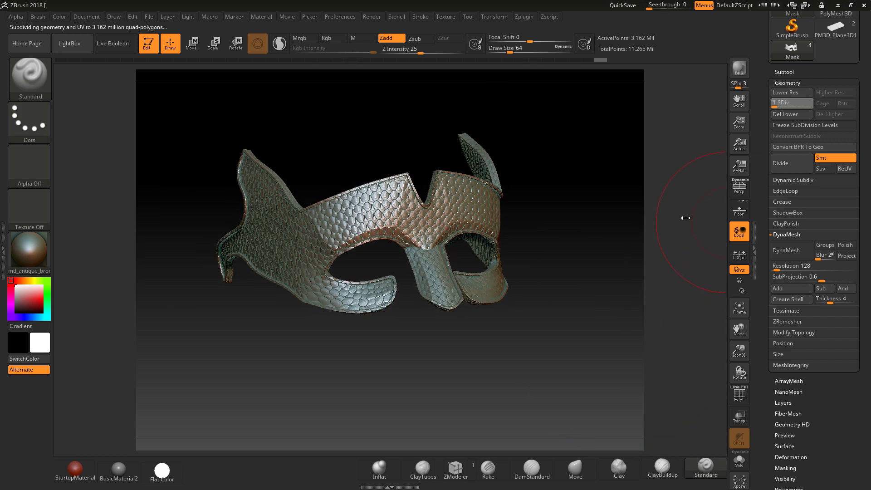
# - At level 1, unhide all hidden parts and clear the mask entirely
pyautogui.press('ctrl')
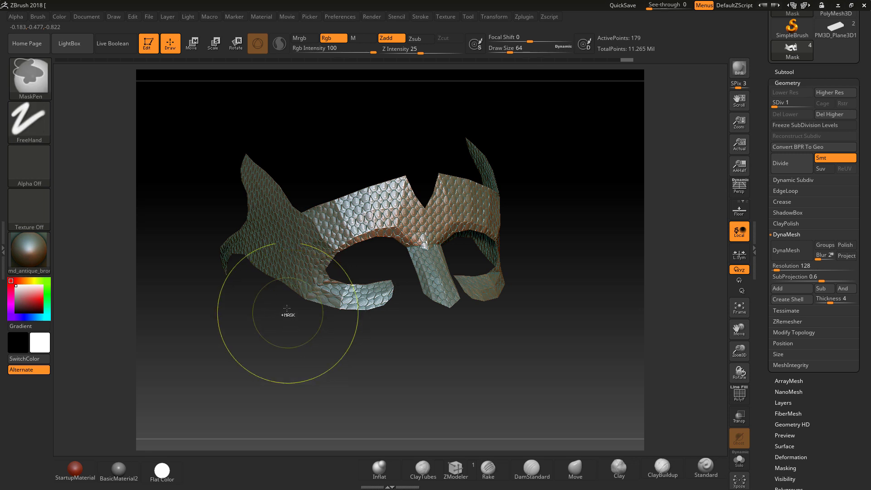
pyautogui.keyDown('ctrl'); pyautogui.keyDown('shift'); pyautogui.click(514, 333); pyautogui.keyUp('shift'); pyautogui.keyUp('ctrl')
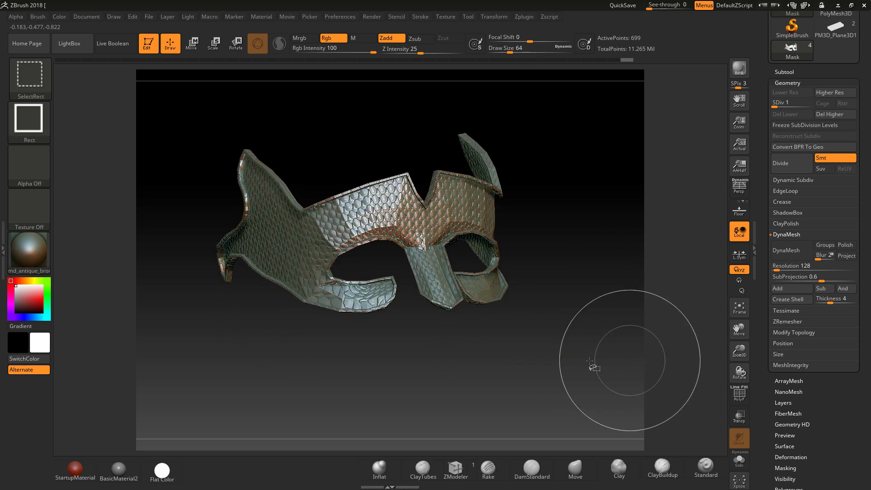
pyautogui.keyDown('ctrl'); pyautogui.moveTo(181, 100); pyautogui.dragTo(621, 414); pyautogui.keyUp('ctrl')
pyautogui.keyDown('ctrl'); pyautogui.click(641, 336); pyautogui.keyUp('ctrl')
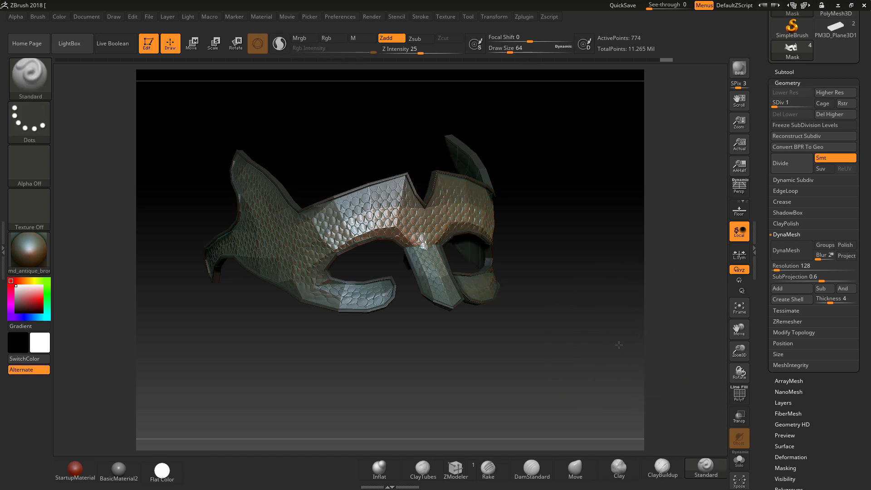
# - Raise the model back to SDiv 7 and orbit to an edge-on view of the trims
pyautogui.moveTo(777, 104); pyautogui.dragTo(812, 104)
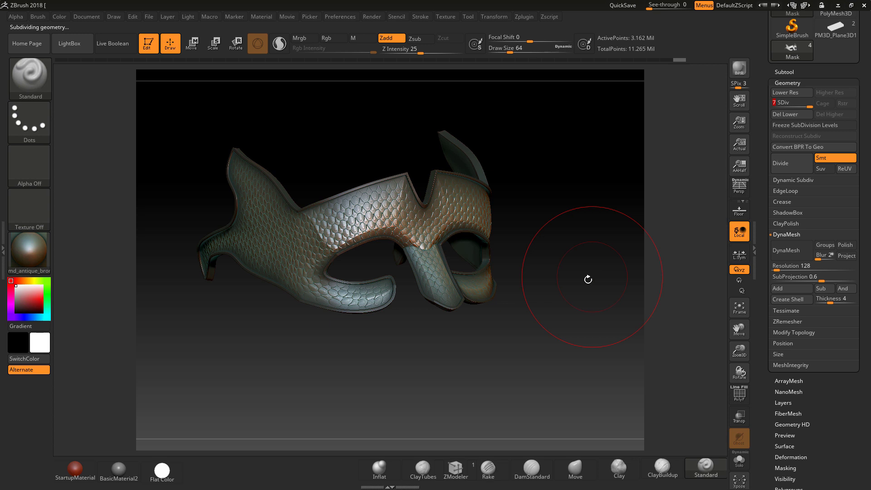
pyautogui.moveTo(599, 290); pyautogui.dragTo(567, 305)
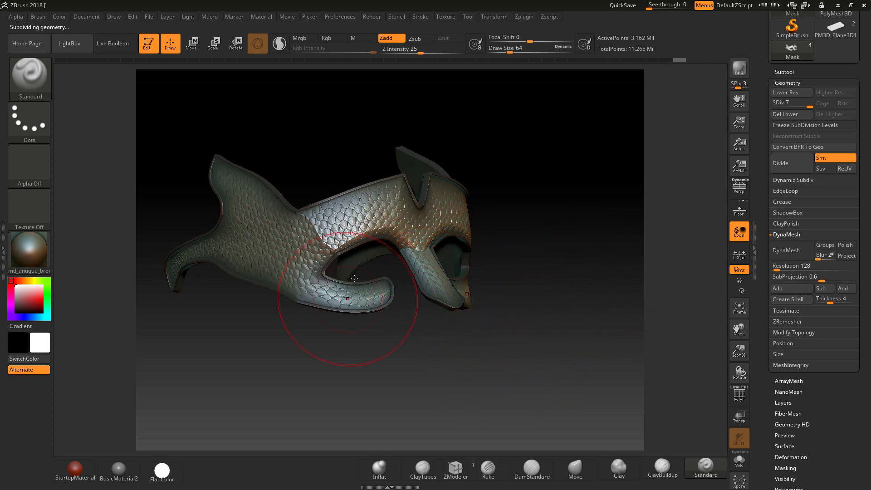
pyautogui.press('ctrl')
pyautogui.moveTo(564, 282); pyautogui.dragTo(468, 322)
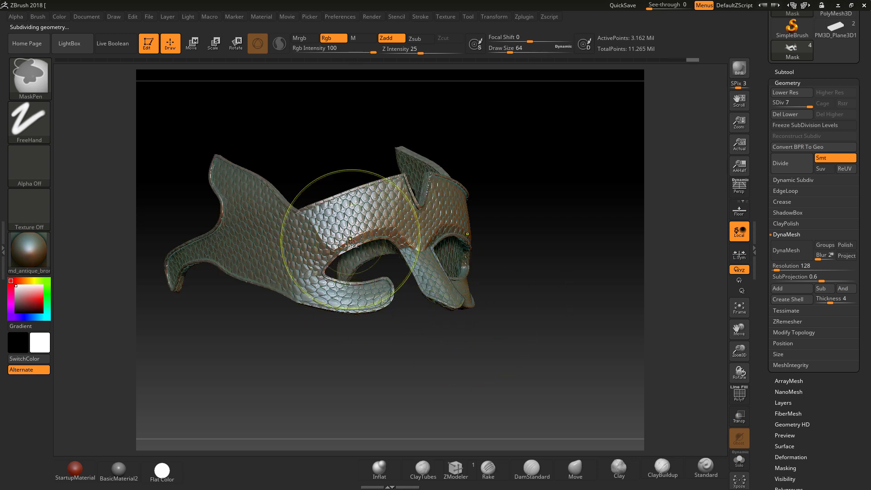
pyautogui.moveTo(350, 239)
pyautogui.mouseDown()
pyautogui.moveTo(331, 194)
pyautogui.moveTo(335, 202)
pyautogui.mouseUp()
# - Marquee-mask the trim pieces, unhide all parts, and invert the mask so only trims stay masked
pyautogui.moveTo(148, 110)
pyautogui.keyDown('ctrl'); pyautogui.mouseDown()
pyautogui.moveTo(236, 190)
pyautogui.moveTo(538, 401)
pyautogui.mouseUp(); pyautogui.keyUp('ctrl')
pyautogui.keyDown('ctrl'); pyautogui.keyDown('shift'); pyautogui.click(597, 313); pyautogui.keyUp('shift'); pyautogui.keyUp('ctrl')
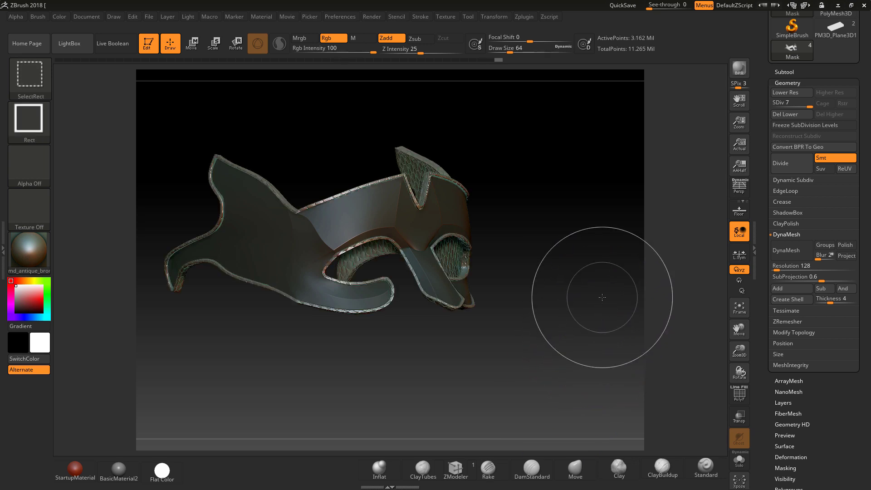
pyautogui.keyDown('ctrl'); pyautogui.click(604, 245); pyautogui.keyUp('ctrl')
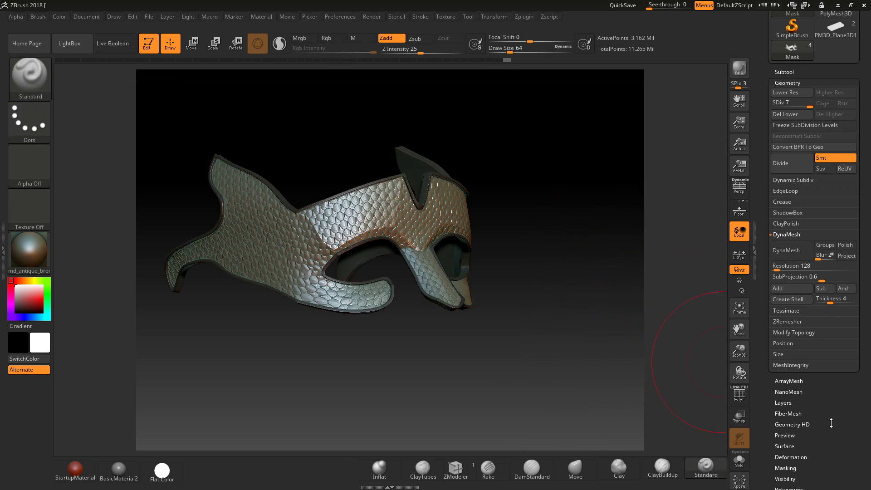
pyautogui.moveTo(846, 415); pyautogui.dragTo(847, 397)
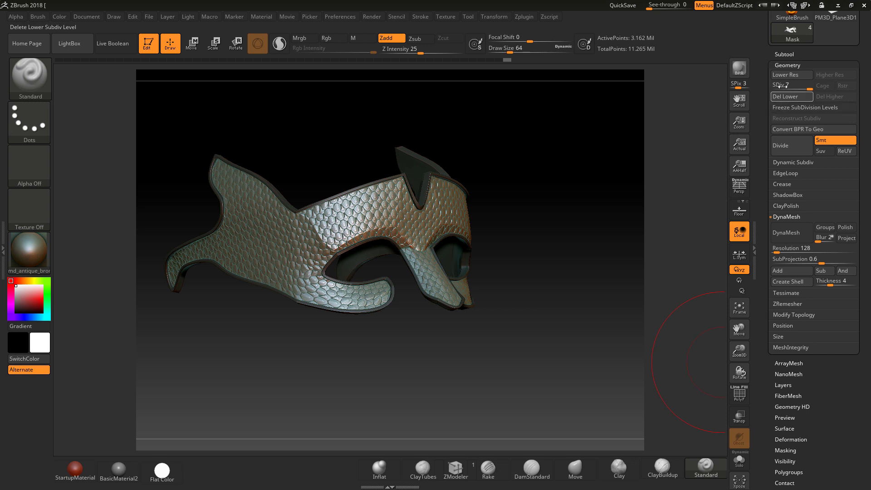
pyautogui.moveTo(844, 458); pyautogui.dragTo(844, 407)
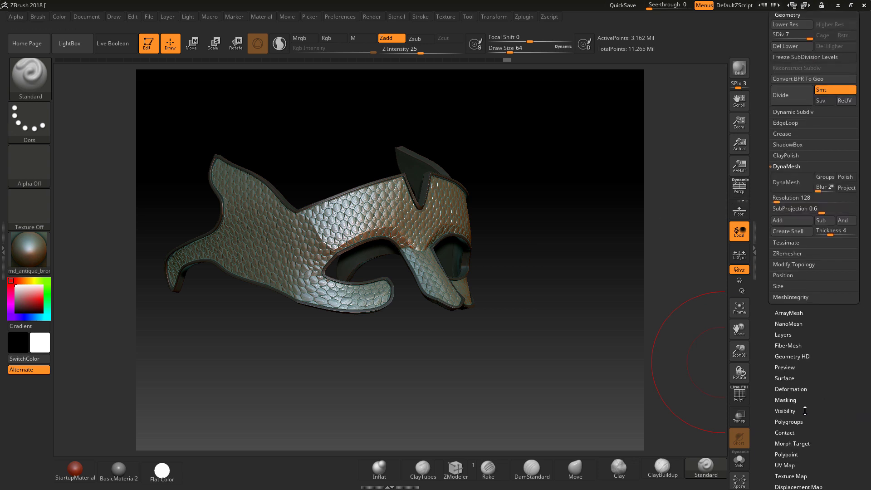
# - Open Tool > Masking, then Tool > Surface for the Noise settings, turning the model slightly
pyautogui.click(793, 400)
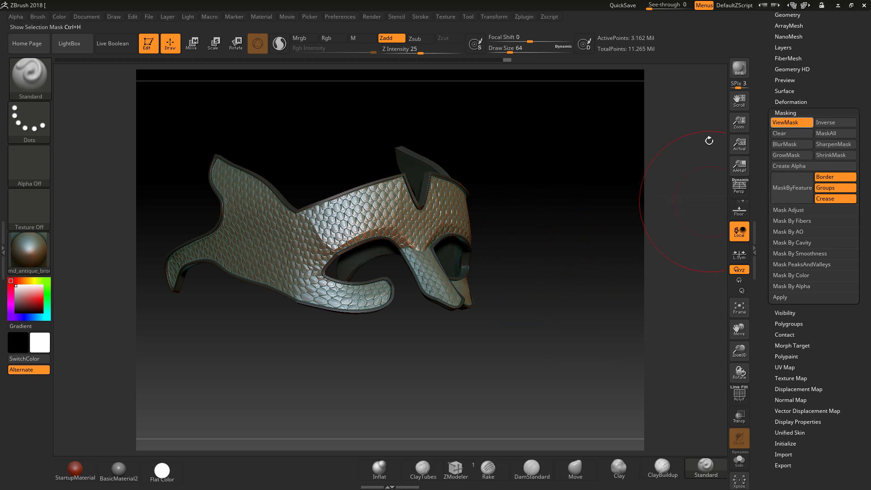
pyautogui.click(784, 91)
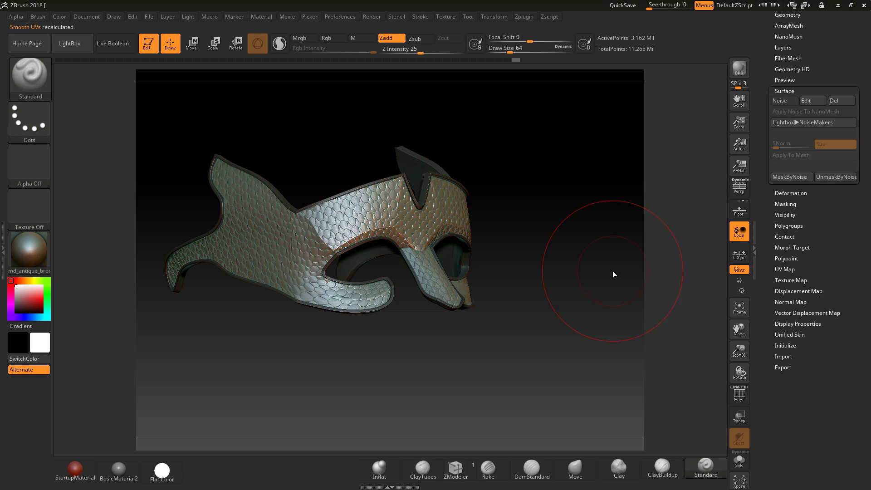
pyautogui.moveTo(584, 221)
pyautogui.mouseDown()
pyautogui.moveTo(607, 311)
pyautogui.moveTo(588, 311)
pyautogui.moveTo(580, 384)
pyautogui.mouseUp()
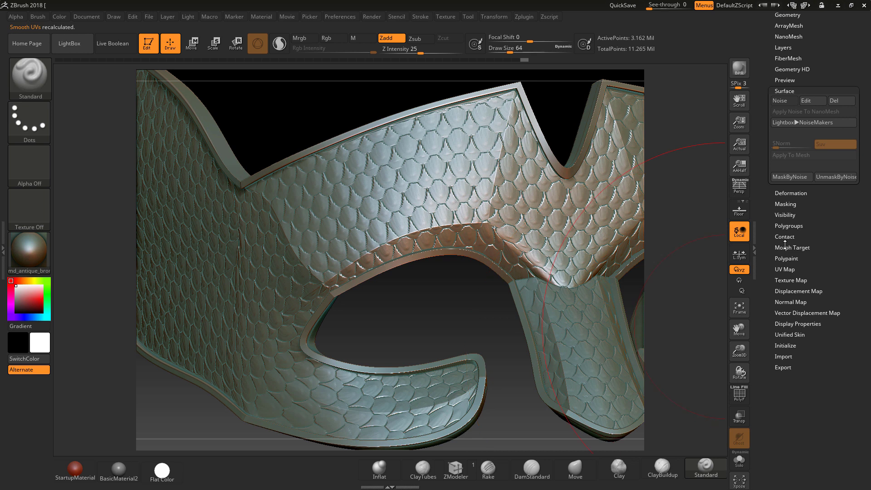
# - Reopen the Masking options and orbit around the mask to inspect the scale relief
pyautogui.click(781, 204)
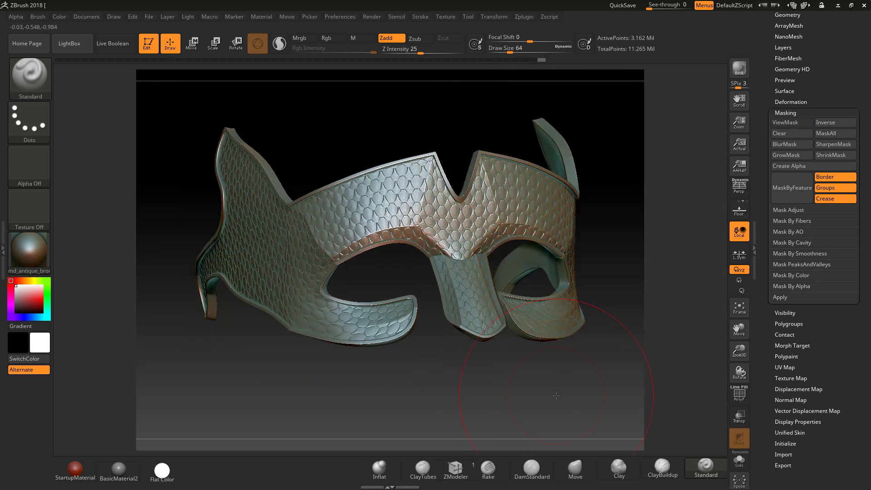
pyautogui.moveTo(556, 396)
pyautogui.mouseDown()
pyautogui.moveTo(535, 394)
pyautogui.moveTo(571, 395)
pyautogui.mouseUp()
pyautogui.moveTo(571, 395); pyautogui.dragTo(617, 300)
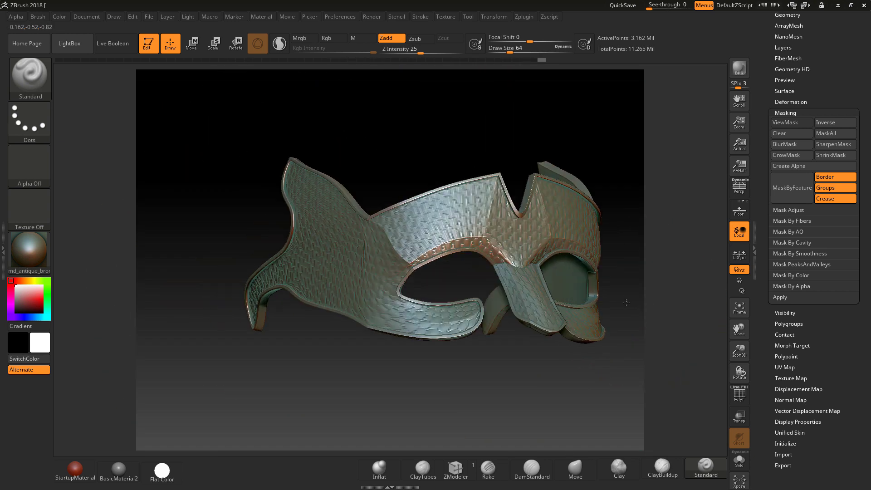
pyautogui.moveTo(604, 336); pyautogui.dragTo(594, 333)
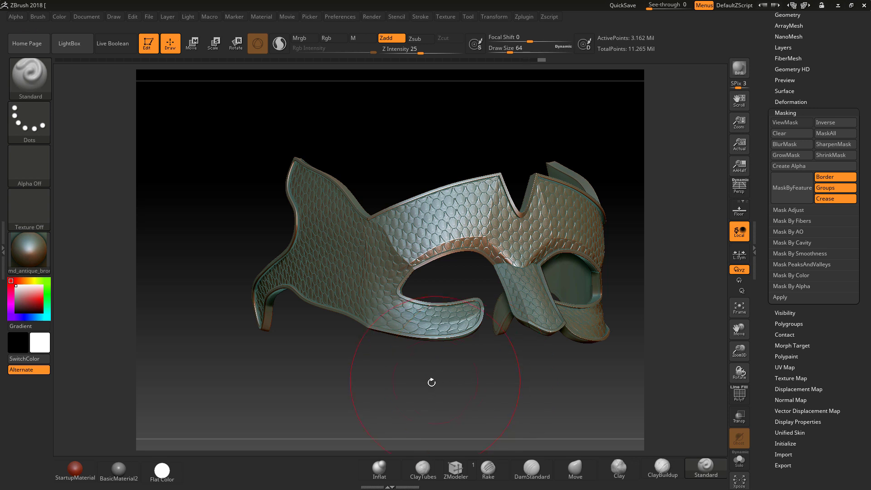
pyautogui.moveTo(490, 377)
pyautogui.mouseDown()
pyautogui.moveTo(394, 346)
pyautogui.moveTo(340, 351)
pyautogui.moveTo(306, 306)
pyautogui.moveTo(343, 356)
pyautogui.moveTo(337, 364)
pyautogui.mouseUp()
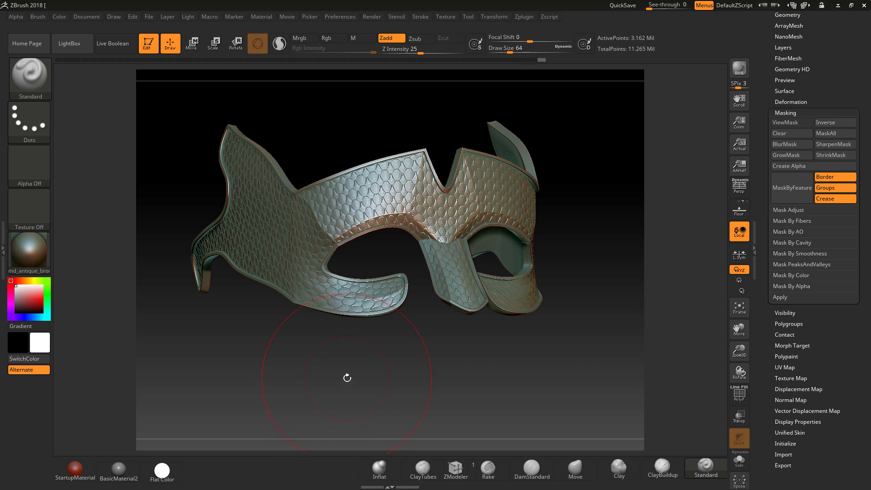